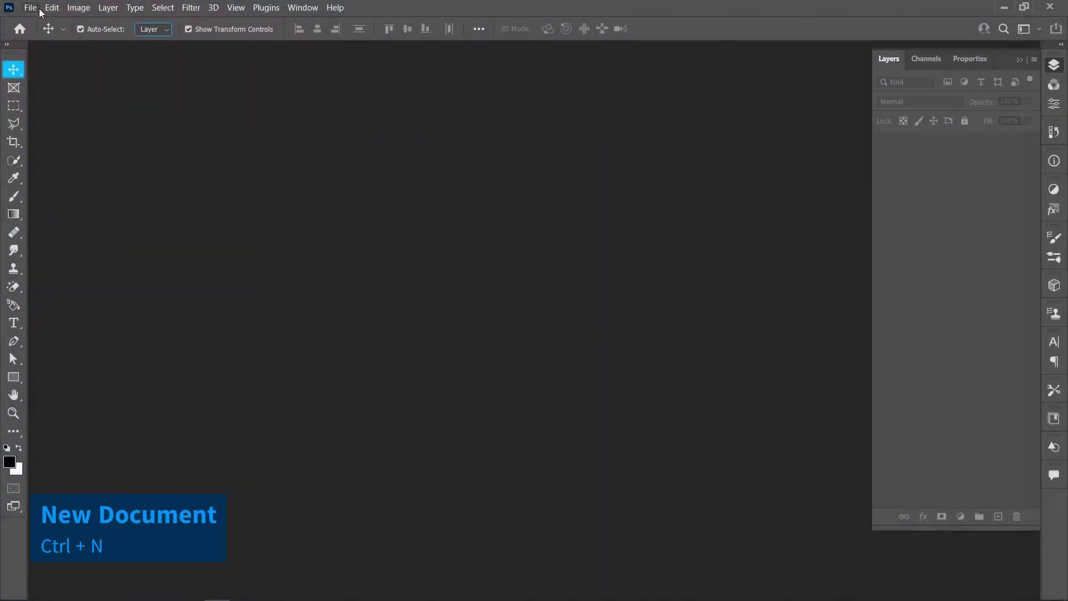
- Create a new 1920 × 1080 px document at 72 pixels/inch with a white background
{"action": "left_click", "coordinate": [39, 8]}
{"action": "left_click", "coordinate": [42, 28]}
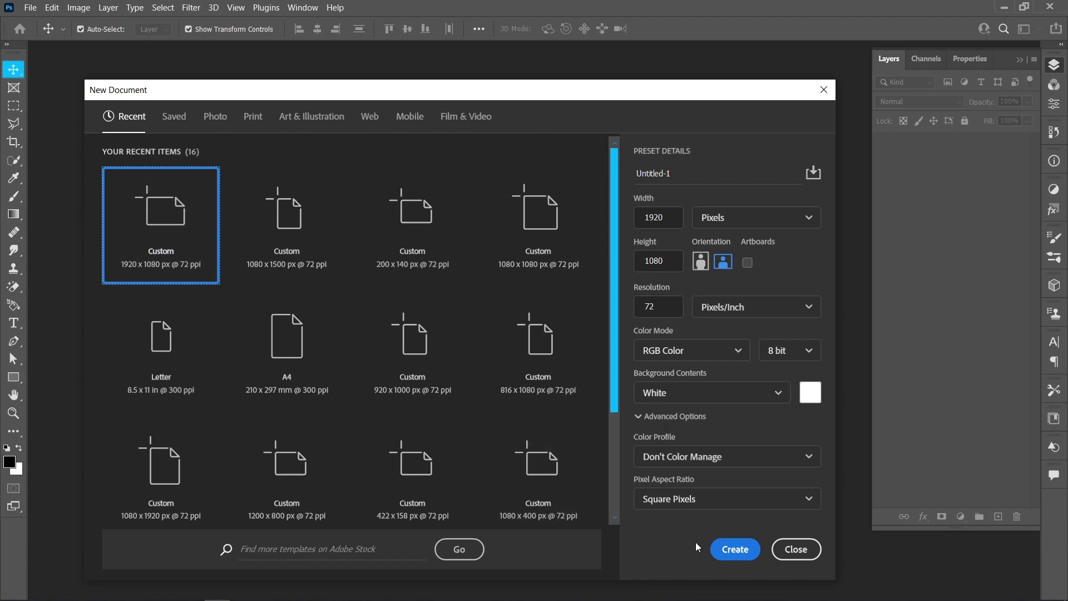
{"action": "left_click", "coordinate": [723, 548]}
- Place the Pexels portrait of the bearded man in a hat from Pictures as an embedded image
{"action": "left_click", "coordinate": [30, 7]}
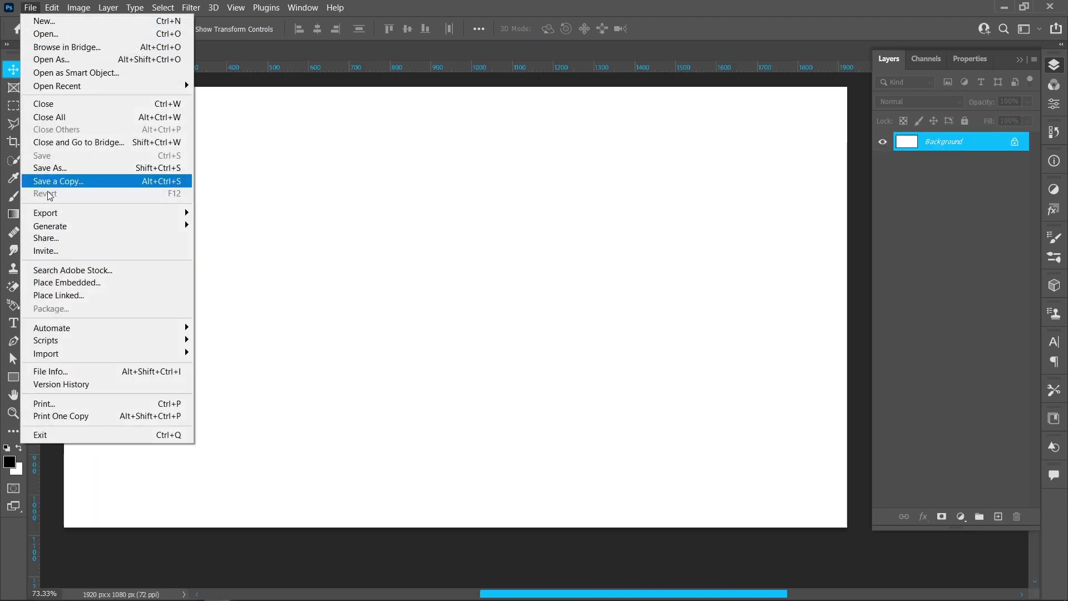
{"action": "left_click", "coordinate": [64, 282]}
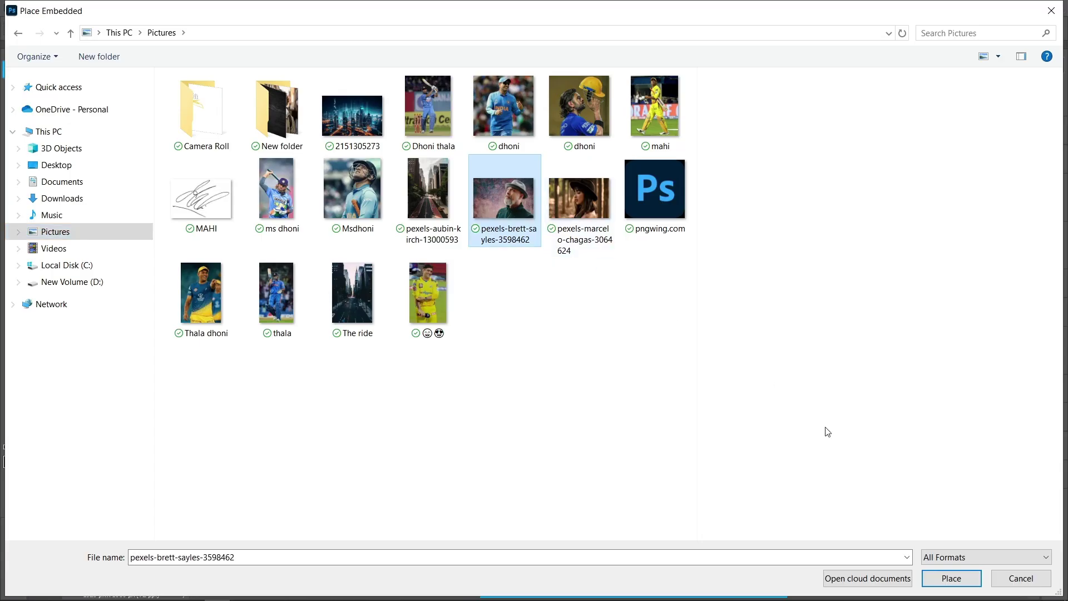
{"action": "left_click", "coordinate": [954, 576]}
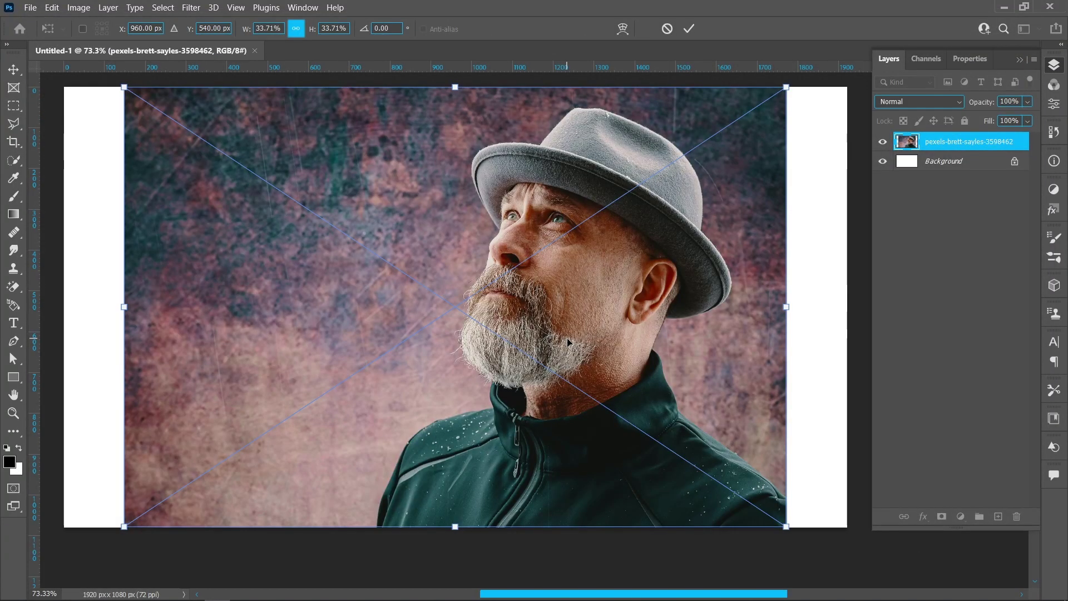
{"action": "left_click", "coordinate": [688, 28]}
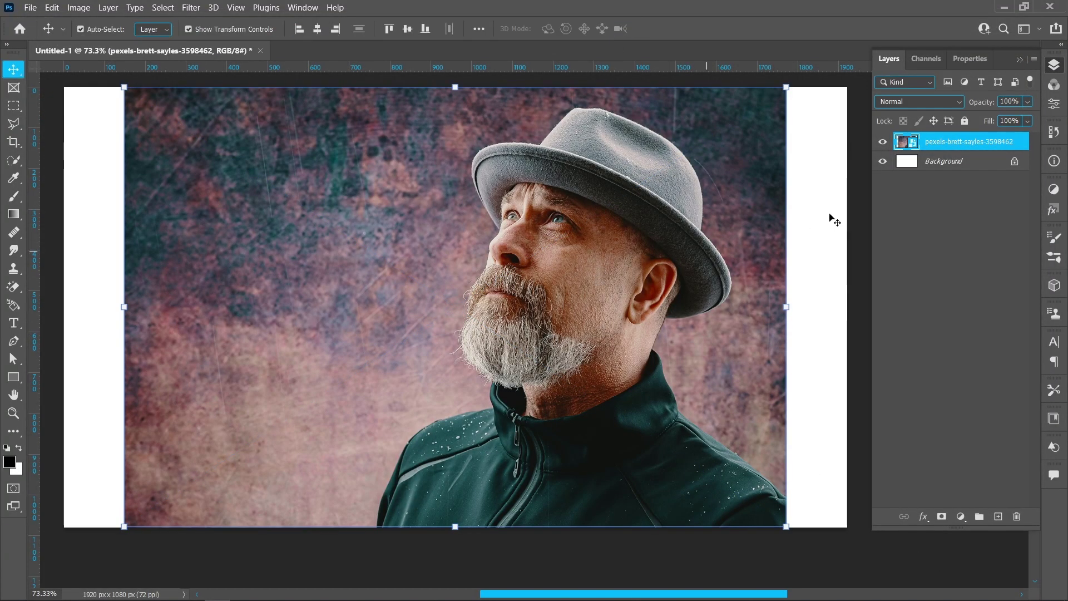
- Rasterize the portrait layer and remove its background
{"action": "right_click", "coordinate": [958, 153]}
{"action": "left_click", "coordinate": [893, 288]}
{"action": "left_click", "coordinate": [1051, 105]}
{"action": "left_click", "coordinate": [956, 280]}
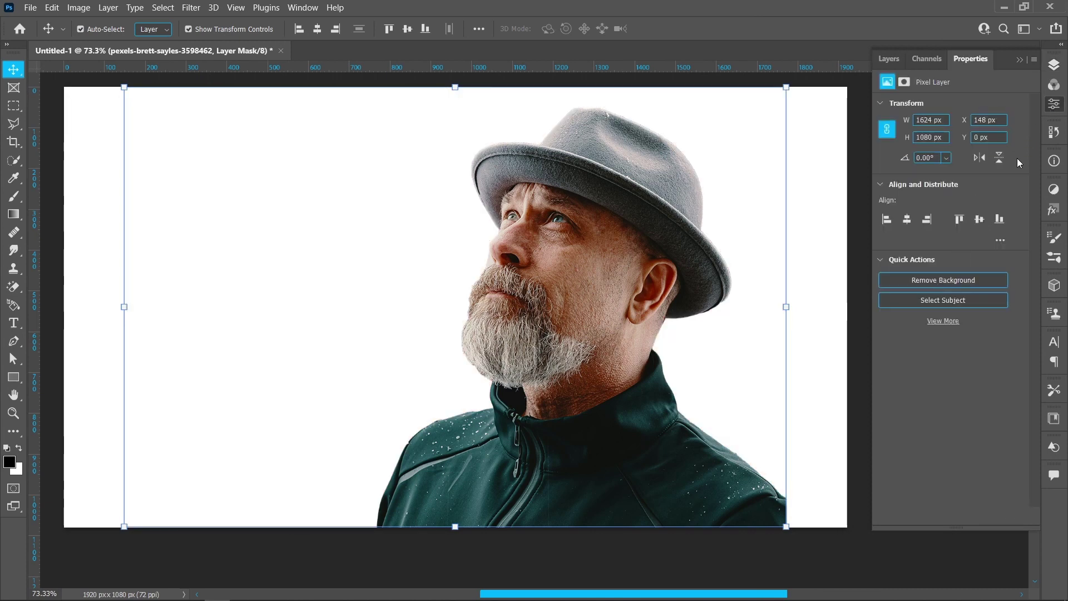
- Apply a Black & White adjustment to the portrait with Reds 26, Yellows -9, Greens -2, Cyans 19 and Blues 0
{"action": "left_click", "coordinate": [1048, 67]}
{"action": "left_click", "coordinate": [912, 141]}
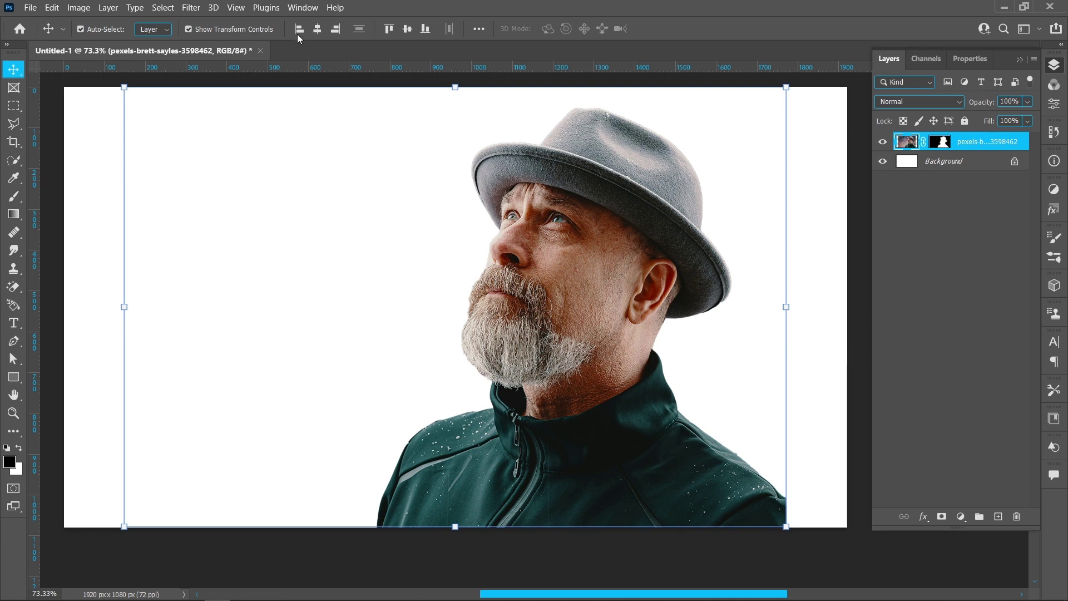
{"action": "left_click", "coordinate": [68, 9]}
{"action": "mouse_move", "coordinate": [83, 40]}
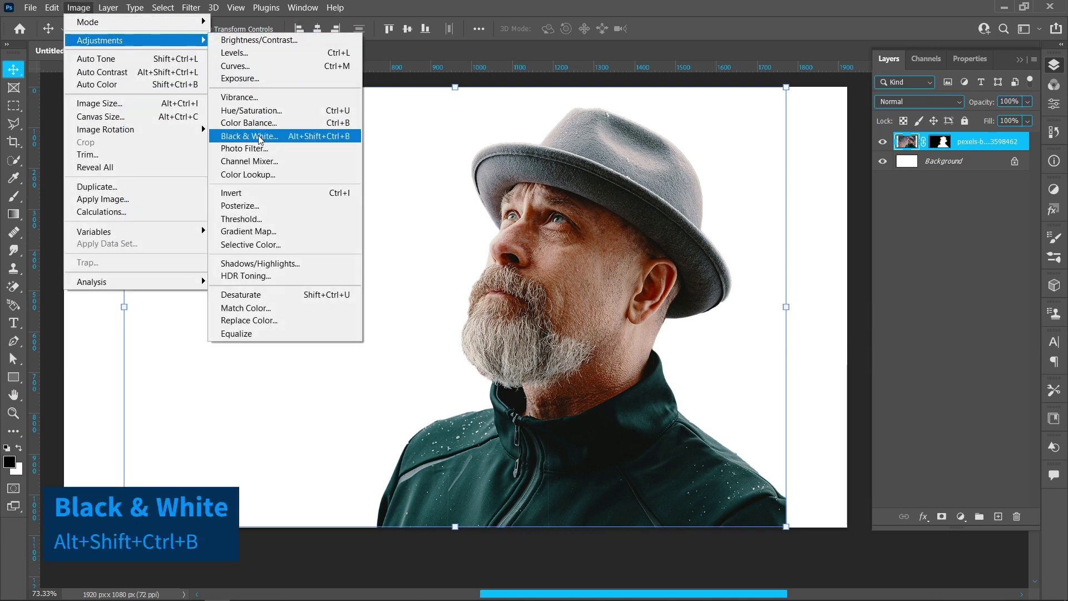
{"action": "left_click", "coordinate": [309, 135]}
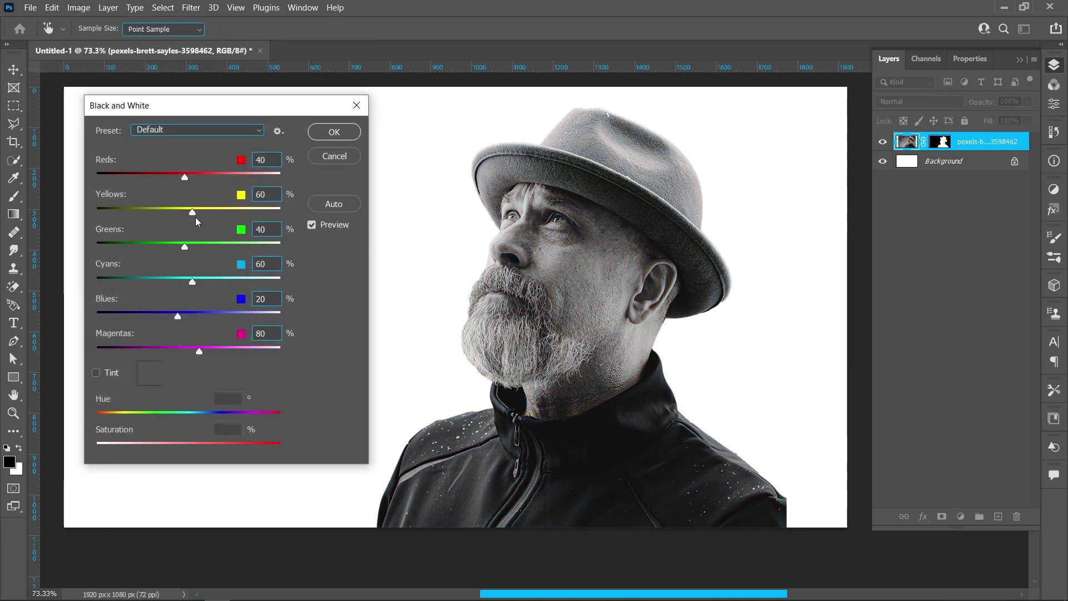
{"action": "left_click_drag", "start_coordinate": [193, 216], "coordinate": [158, 220]}
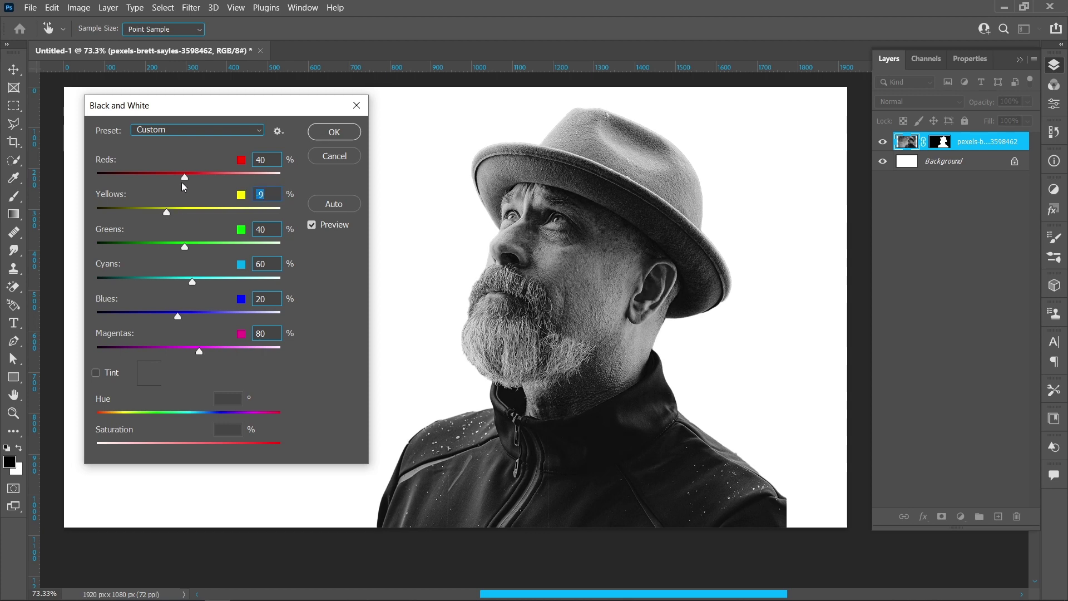
{"action": "mouse_move", "coordinate": [184, 177]}
{"action": "left_mouse_down"}
{"action": "mouse_move", "coordinate": [166, 178]}
{"action": "mouse_move", "coordinate": [179, 178]}
{"action": "left_mouse_up"}
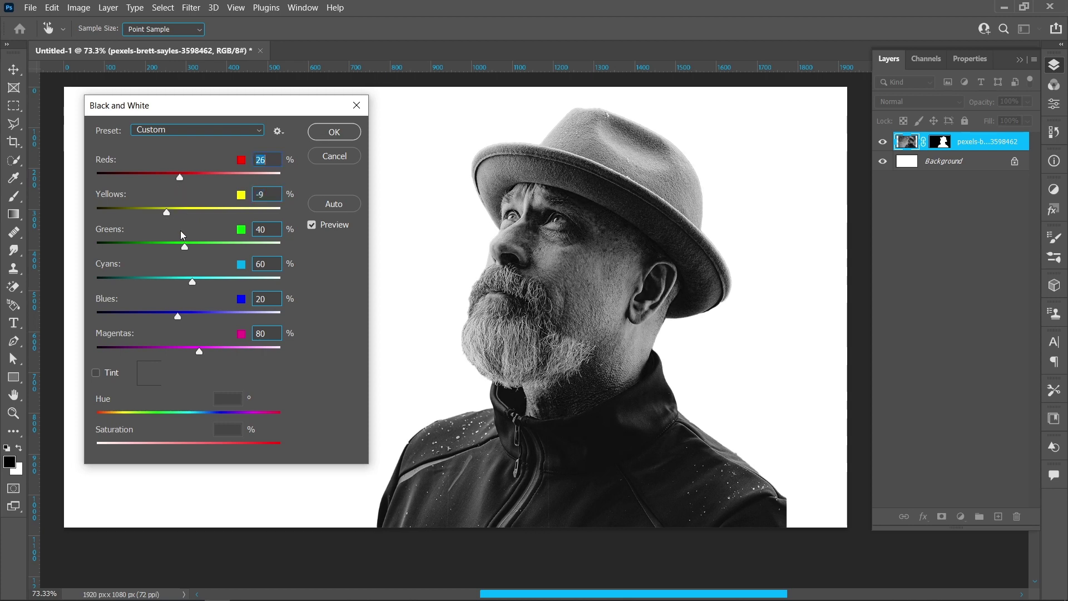
{"action": "left_click_drag", "start_coordinate": [182, 251], "coordinate": [179, 285]}
{"action": "left_click", "coordinate": [171, 316]}
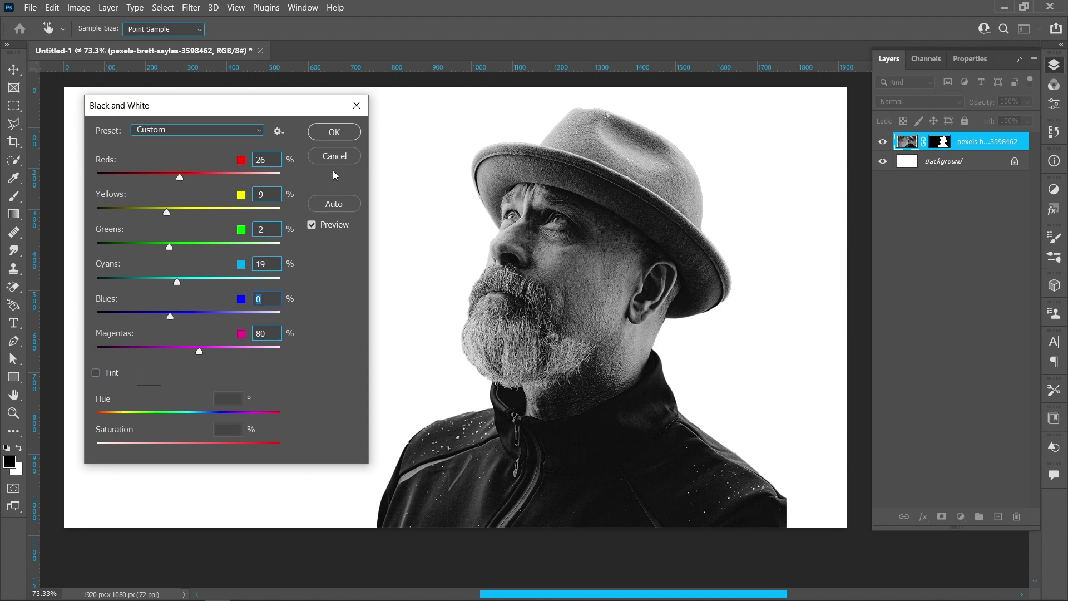
{"action": "left_click", "coordinate": [333, 132]}
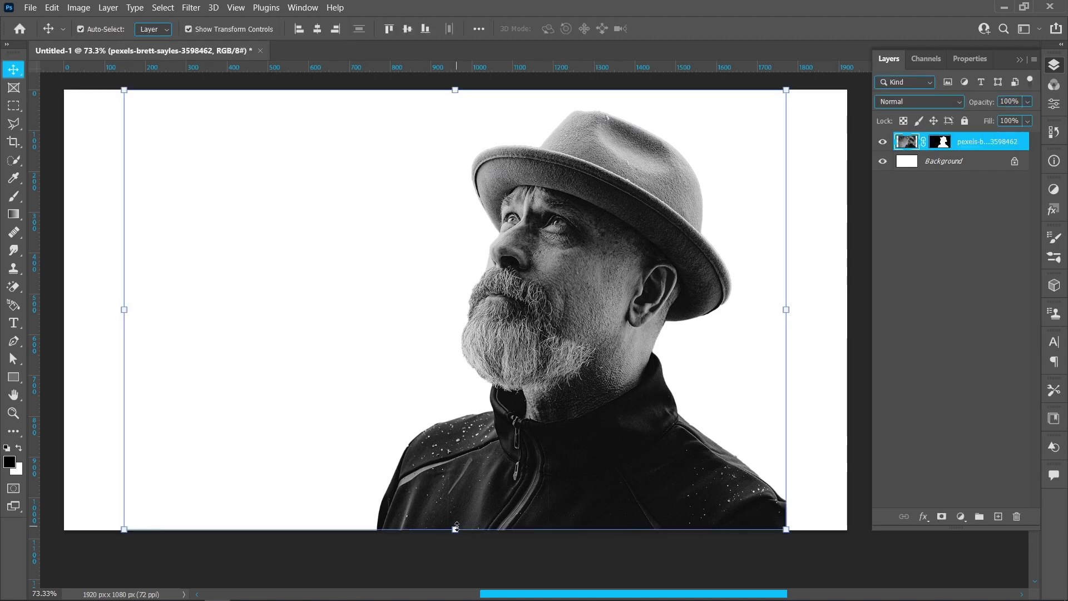
- Enlarge the portrait to about 108% and move it to the horizontal middle of the canvas
{"action": "left_click_drag", "start_coordinate": [456, 527], "coordinate": [456, 562]}
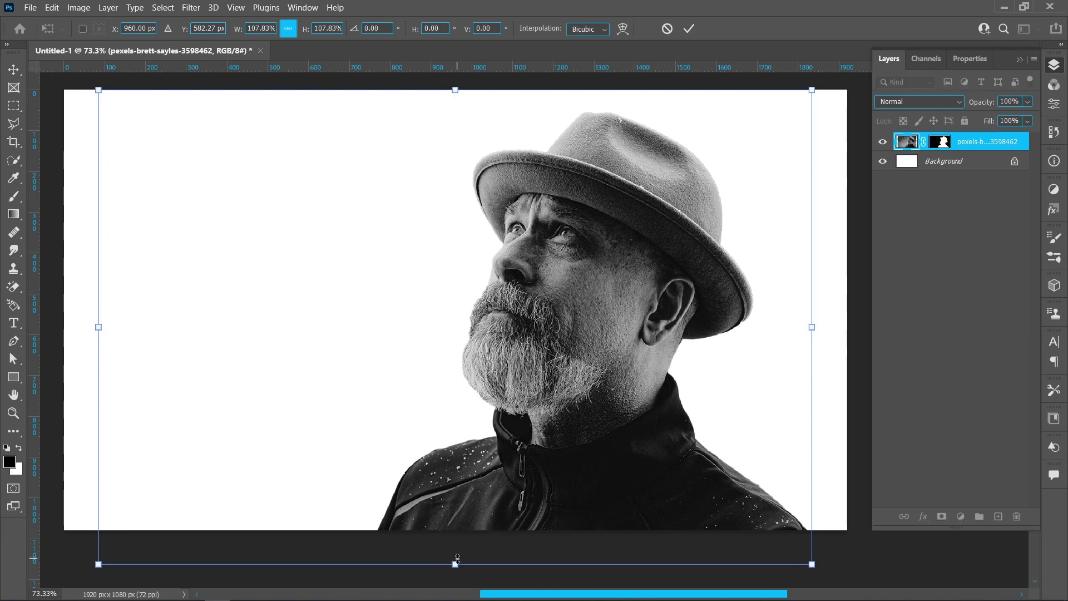
{"action": "key", "text": "Return"}
{"action": "left_click_drag", "start_coordinate": [553, 476], "coordinate": [452, 474]}
{"action": "left_click", "coordinate": [781, 558]}
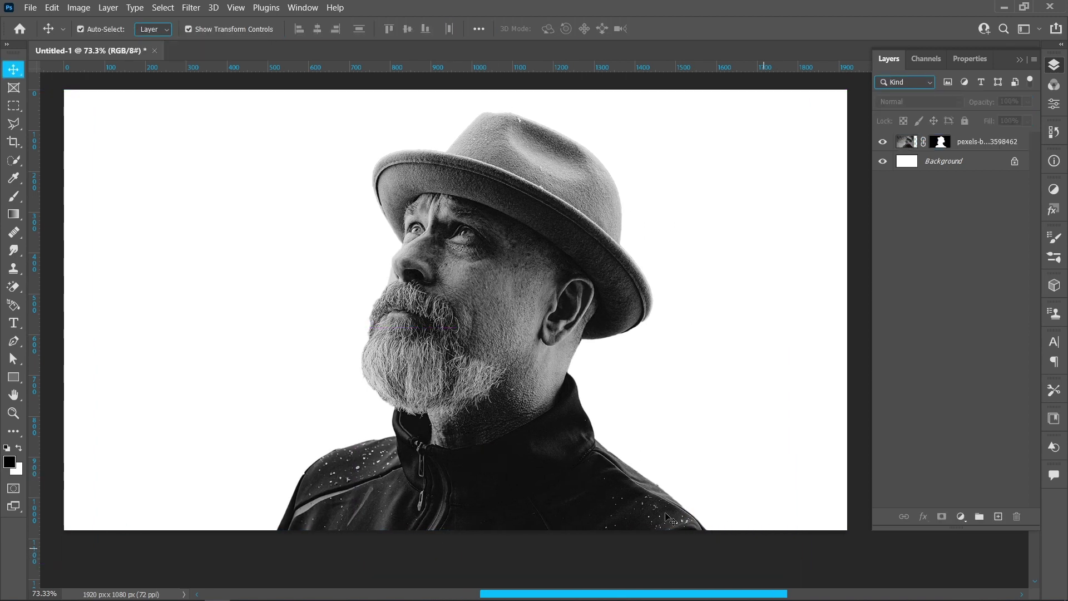
- Place the embedded image The ride, scaled to about 147%, over the portrait
{"action": "left_click", "coordinate": [28, 7]}
{"action": "left_click", "coordinate": [95, 295]}
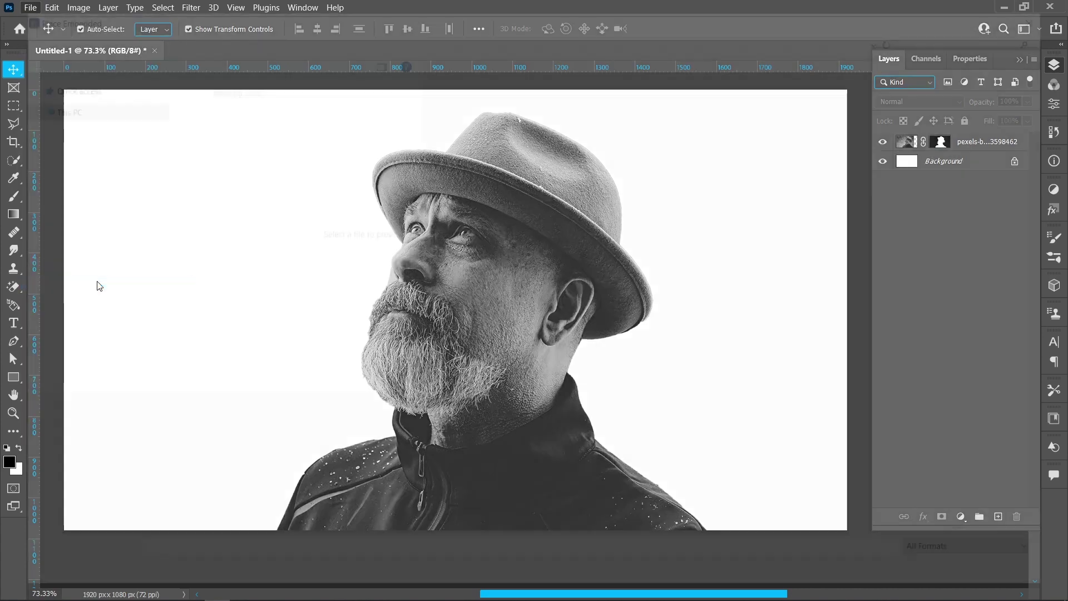
{"action": "left_click", "coordinate": [352, 293]}
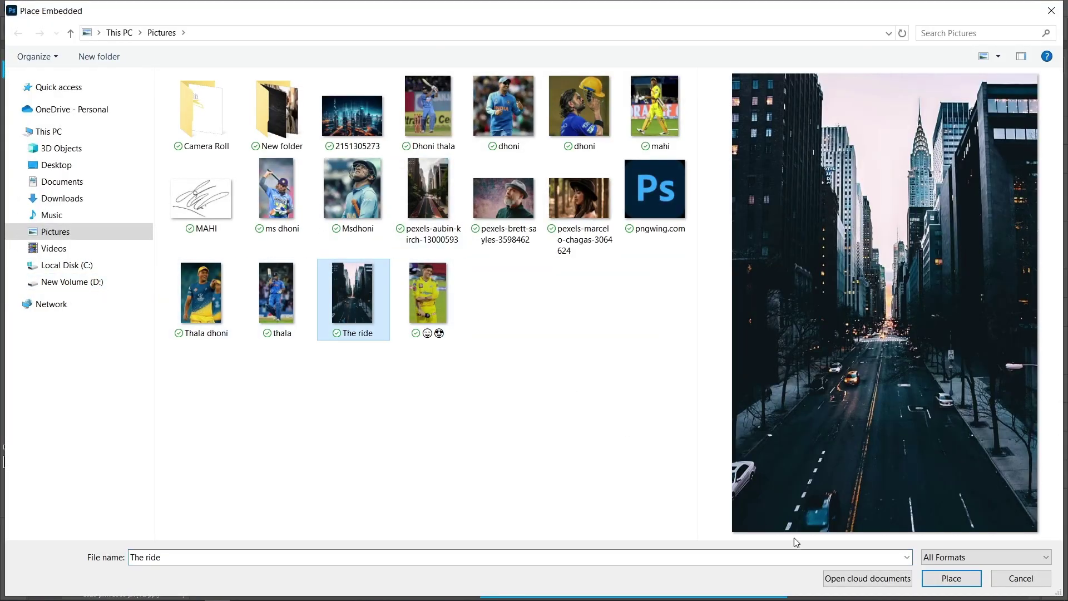
{"action": "left_click", "coordinate": [951, 578]}
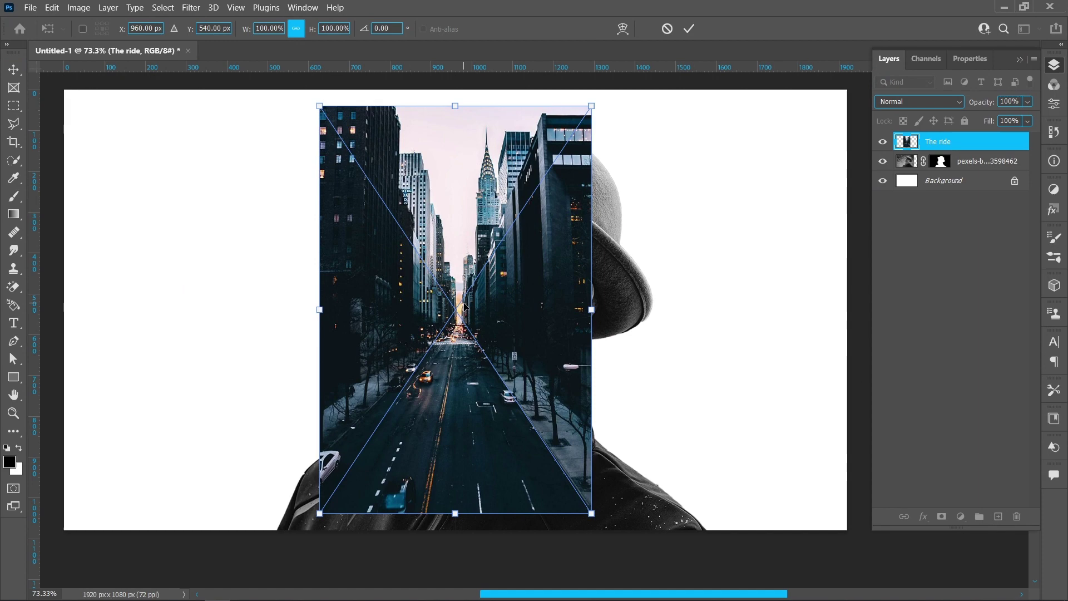
{"action": "left_click_drag", "start_coordinate": [464, 306], "coordinate": [463, 482]}
{"action": "left_click_drag", "start_coordinate": [455, 281], "coordinate": [455, 90]}
{"action": "left_click_drag", "start_coordinate": [461, 321], "coordinate": [503, 318]}
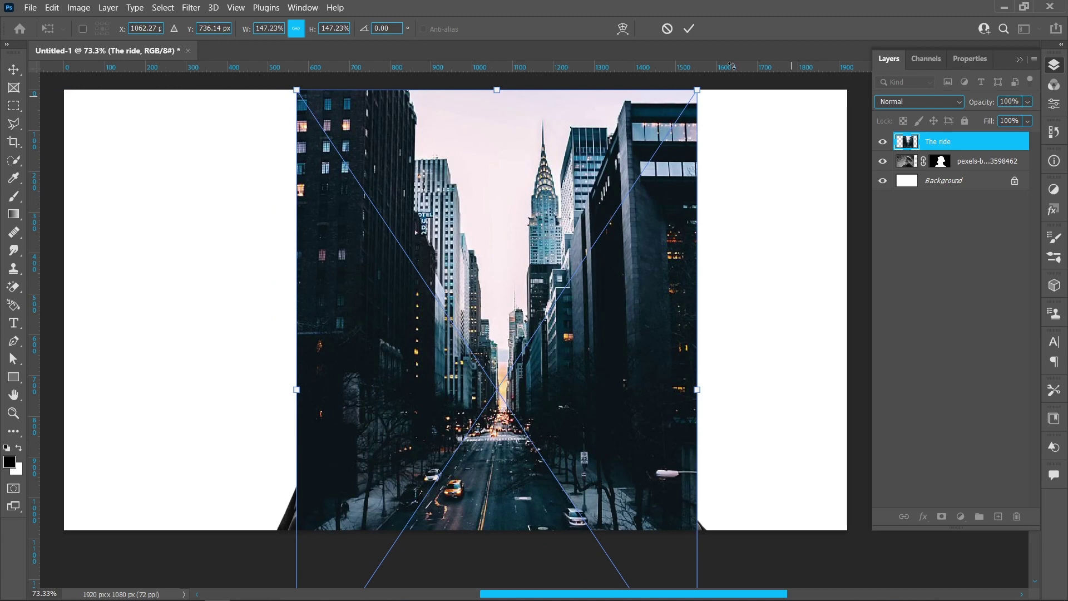
{"action": "left_click", "coordinate": [688, 29]}
- Lower The ride layer's opacity to 59% and scale it to about 161%, aligning the street scene over the man's silhouette
{"action": "left_click_drag", "start_coordinate": [975, 107], "coordinate": [946, 105]}
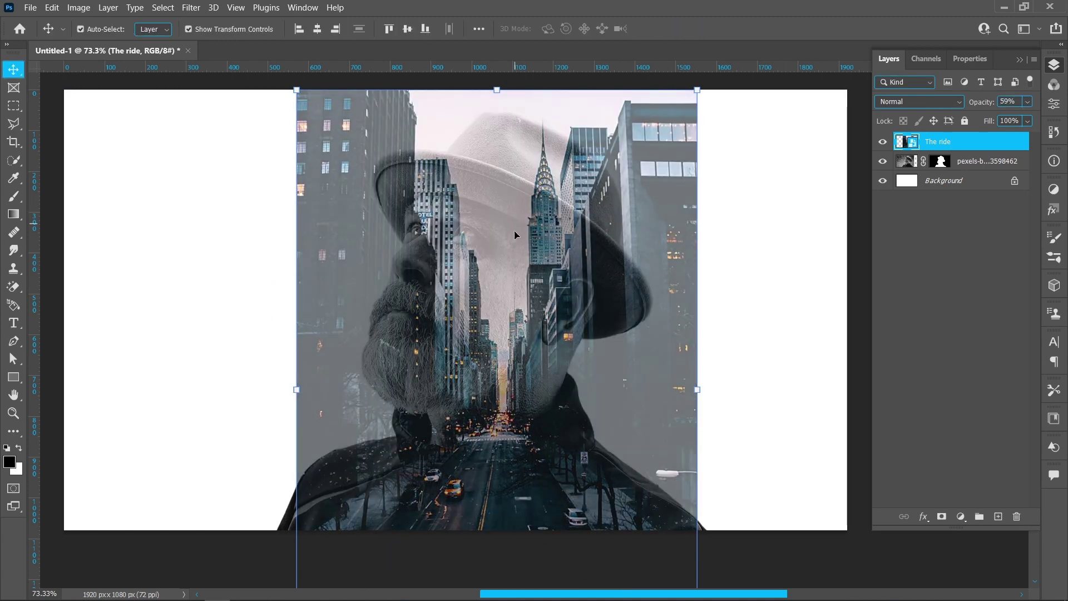
{"action": "left_click_drag", "start_coordinate": [513, 231], "coordinate": [539, 242]}
{"action": "left_click_drag", "start_coordinate": [498, 147], "coordinate": [499, 140]}
{"action": "key", "text": "ctrl+t"}
{"action": "left_click_drag", "start_coordinate": [313, 380], "coordinate": [274, 380]}
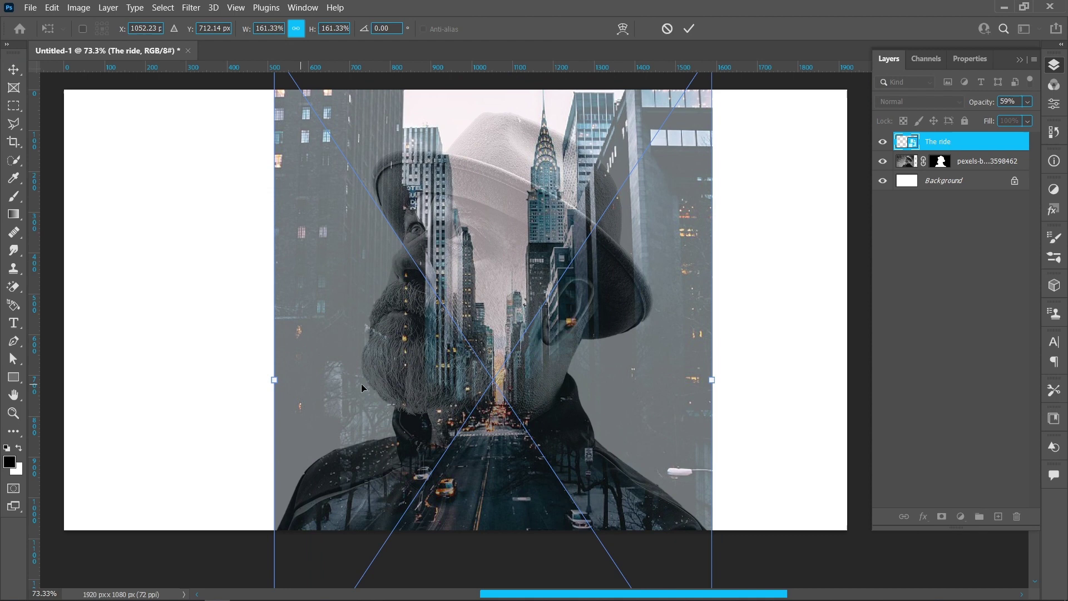
{"action": "left_click_drag", "start_coordinate": [362, 382], "coordinate": [459, 366]}
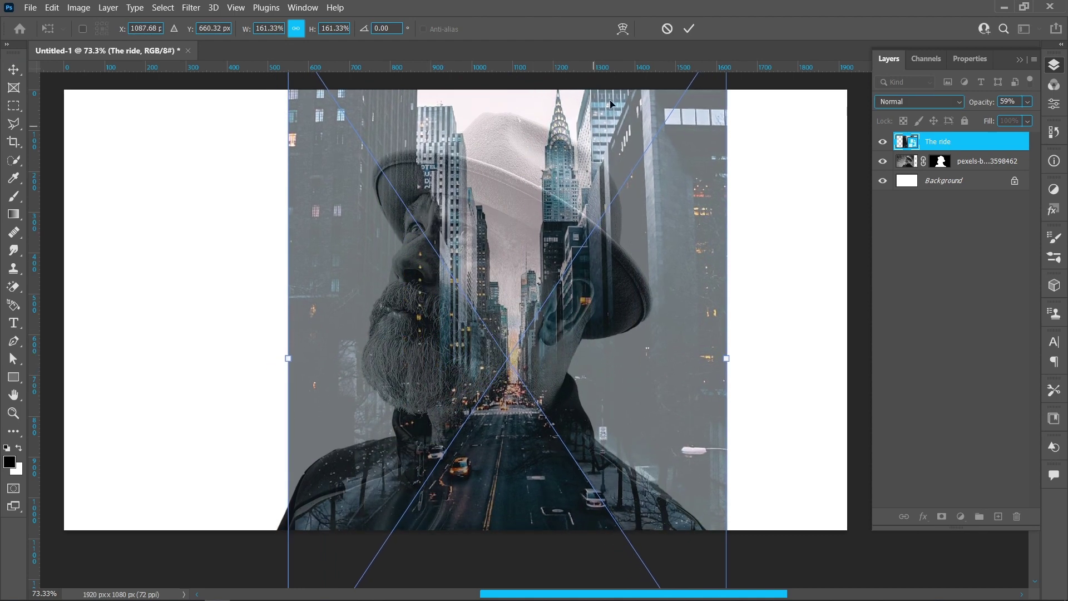
{"action": "left_click", "coordinate": [689, 29]}
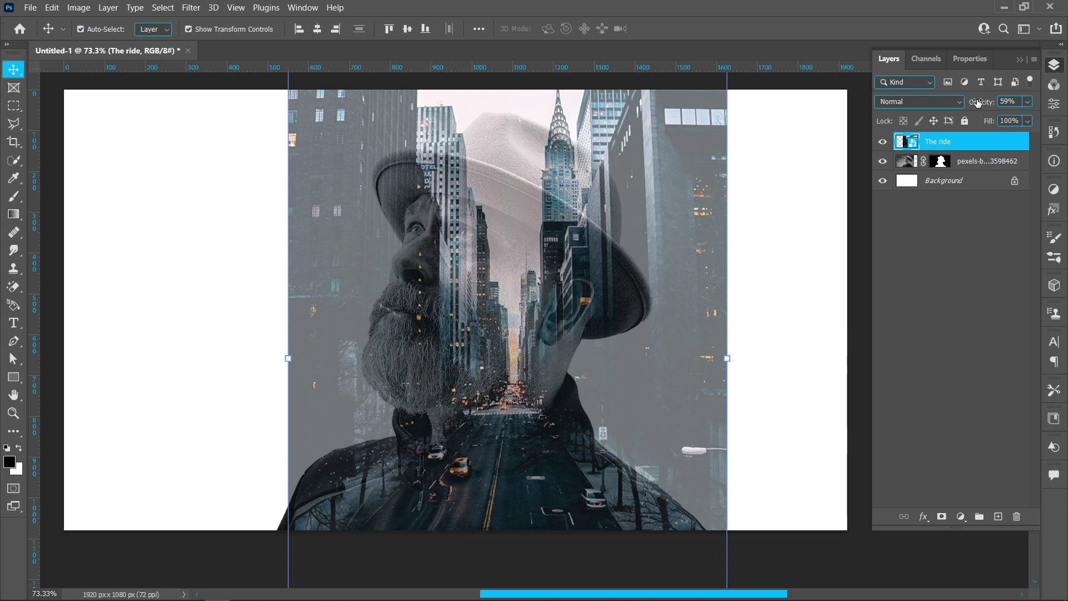
- Restore The ride layer's opacity to 100% and clip it to the portrait layer
{"action": "left_click_drag", "start_coordinate": [977, 103], "coordinate": [1034, 106]}
{"action": "right_click", "coordinate": [958, 151]}
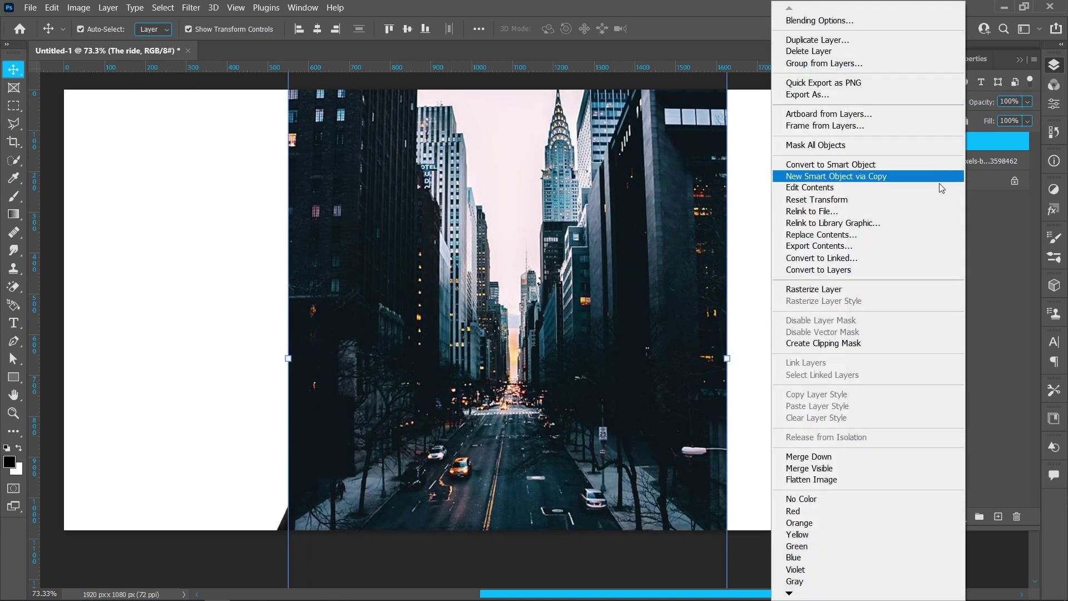
{"action": "left_click", "coordinate": [891, 345]}
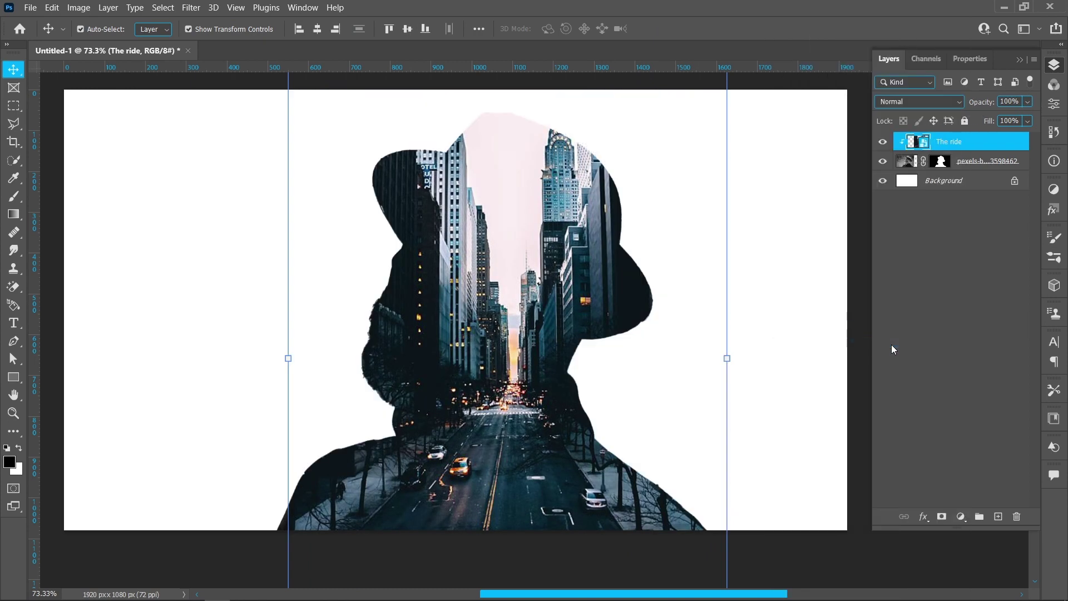
- Set The ride layer's blend mode to Screen and add a layer mask to it
{"action": "left_click", "coordinate": [903, 103]}
{"action": "left_click", "coordinate": [902, 219]}
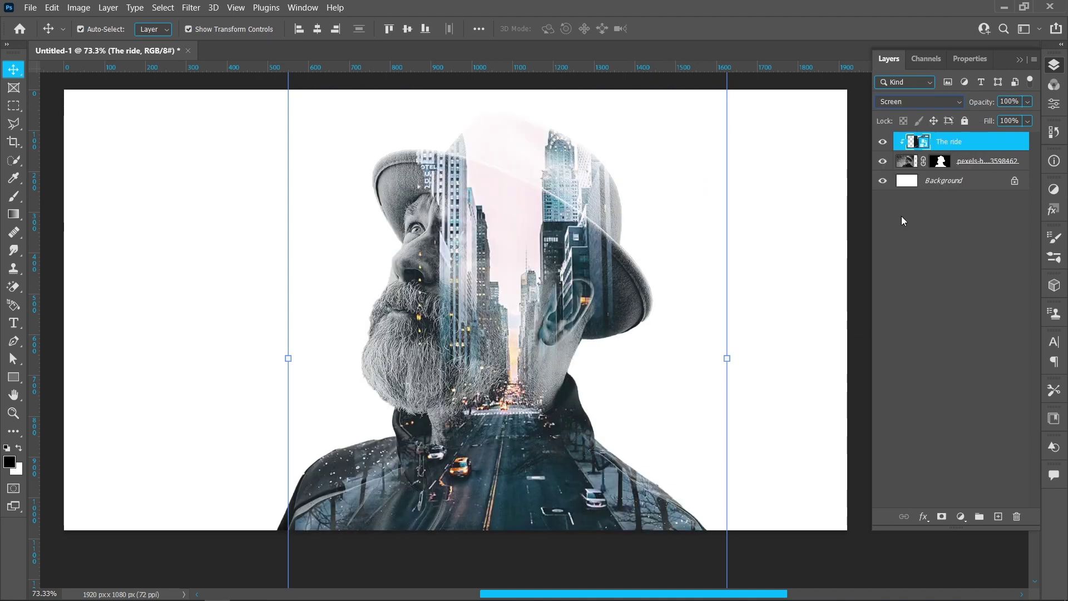
{"action": "left_click", "coordinate": [941, 517]}
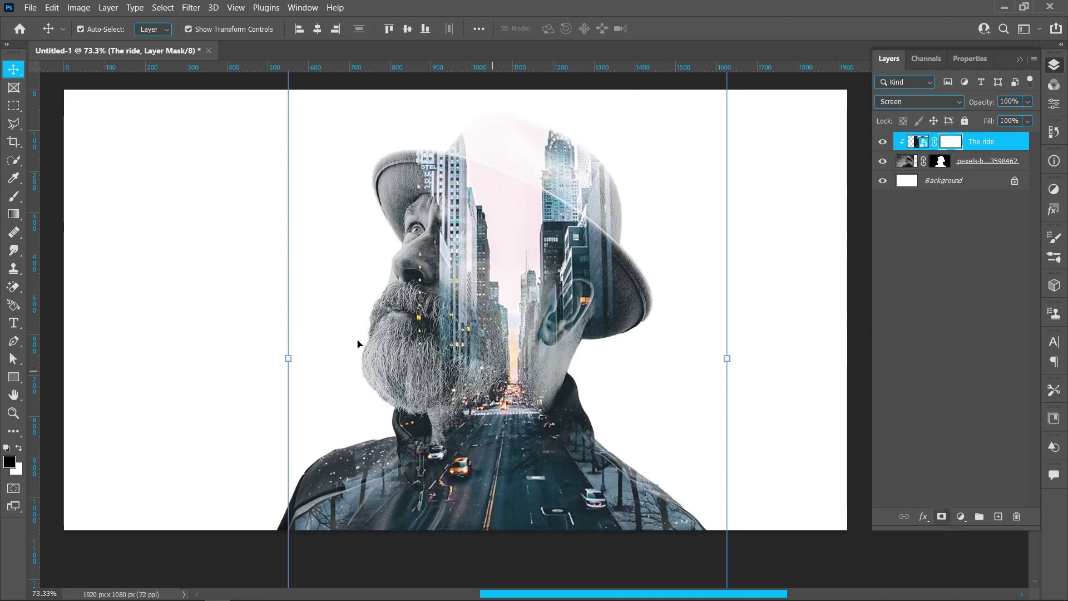
- Set up a soft round brush with size 250 px, hardness 0%, opacity 50% and flow 30%
{"action": "left_click", "coordinate": [14, 196]}
{"action": "right_click", "coordinate": [171, 192]}
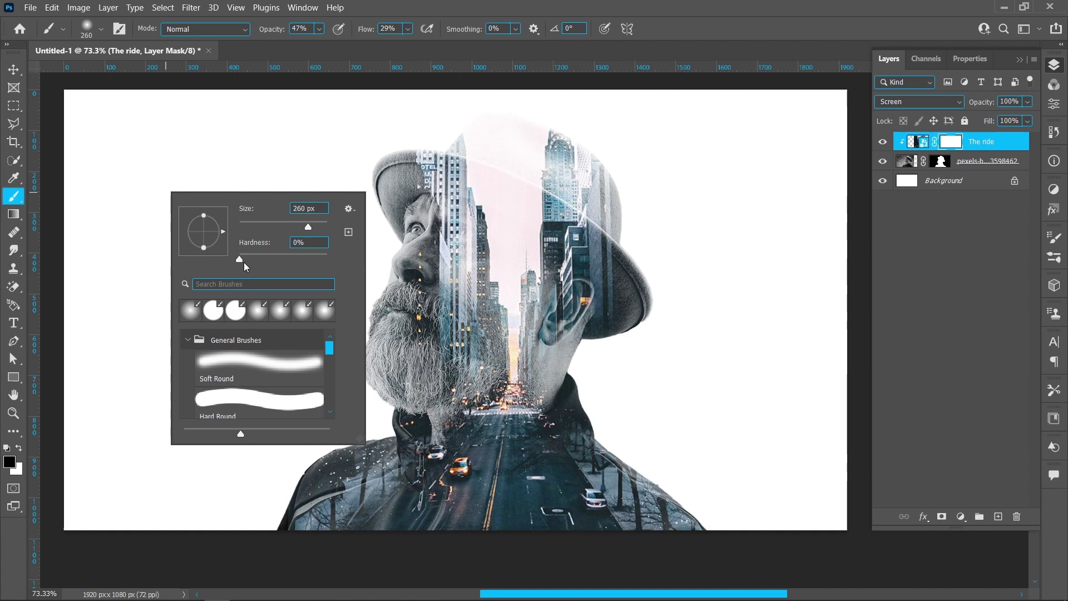
{"action": "double_click", "coordinate": [300, 209]}
{"action": "type", "text": "250"}
{"action": "key", "text": "Return"}
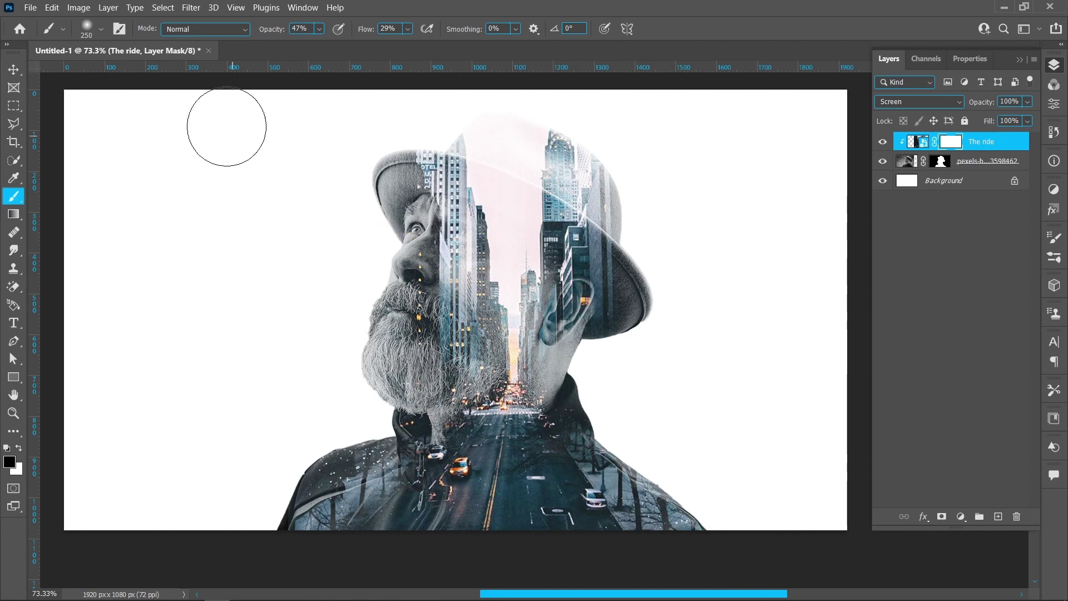
{"action": "left_click_drag", "start_coordinate": [292, 33], "coordinate": [294, 32]}
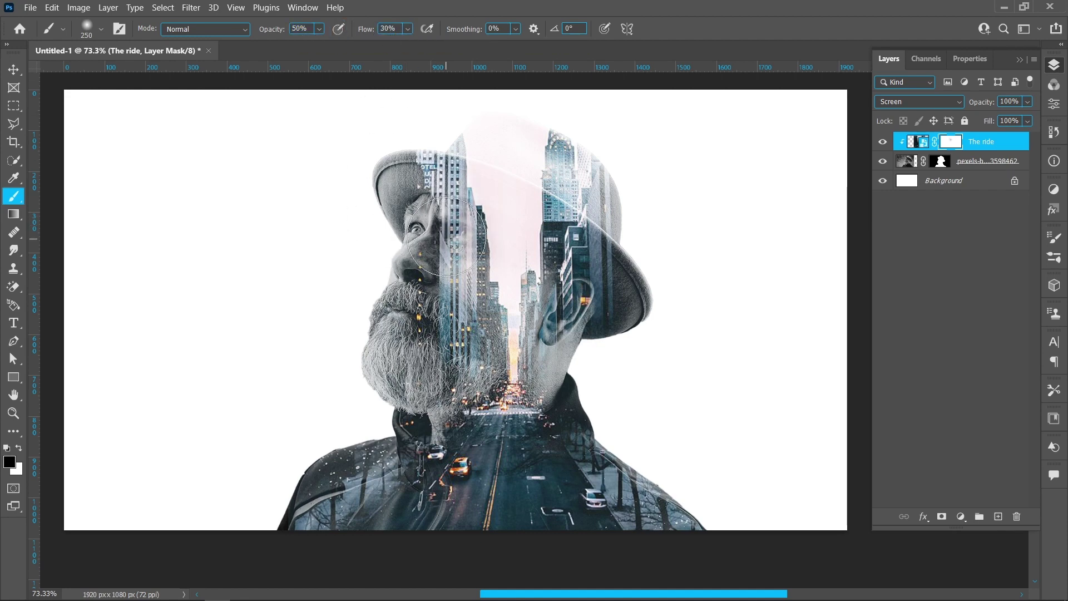
- Paint black on The ride's layer mask over the man's face and beard to hide the city there, and swap the foreground colour to white
{"action": "mouse_move", "coordinate": [446, 237]}
{"action": "left_mouse_down"}
{"action": "mouse_move", "coordinate": [455, 366]}
{"action": "mouse_move", "coordinate": [464, 349]}
{"action": "mouse_move", "coordinate": [433, 357]}
{"action": "mouse_move", "coordinate": [426, 279]}
{"action": "mouse_move", "coordinate": [422, 331]}
{"action": "mouse_move", "coordinate": [434, 235]}
{"action": "mouse_move", "coordinate": [449, 239]}
{"action": "mouse_move", "coordinate": [444, 312]}
{"action": "mouse_move", "coordinate": [469, 333]}
{"action": "mouse_move", "coordinate": [449, 307]}
{"action": "mouse_move", "coordinate": [459, 363]}
{"action": "mouse_move", "coordinate": [441, 317]}
{"action": "mouse_move", "coordinate": [437, 248]}
{"action": "mouse_move", "coordinate": [482, 213]}
{"action": "left_mouse_up"}
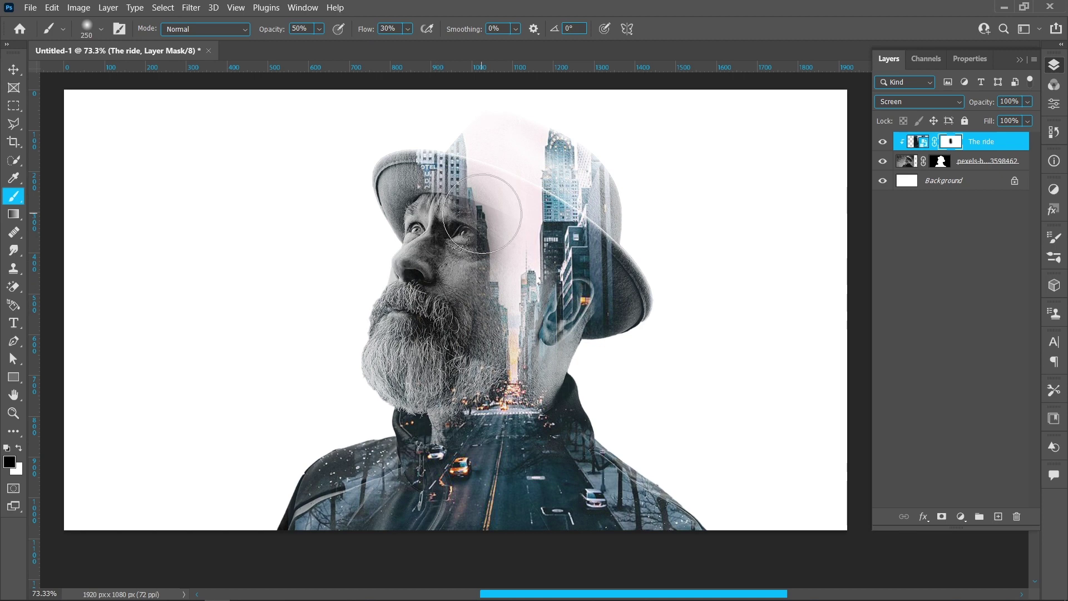
{"action": "left_click", "coordinate": [18, 448]}
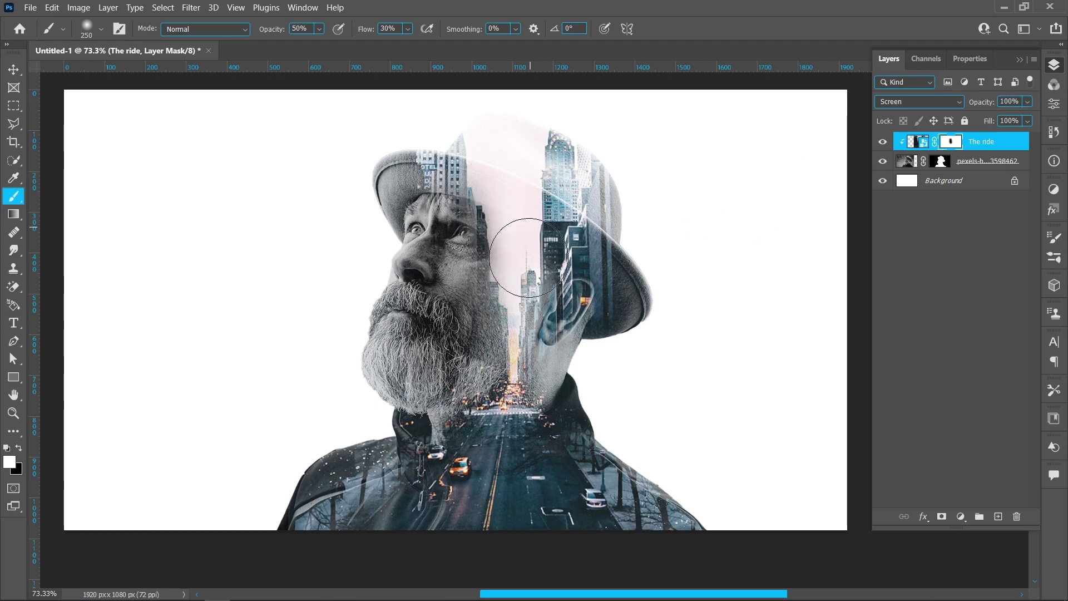
{"action": "left_click", "coordinate": [14, 69]}
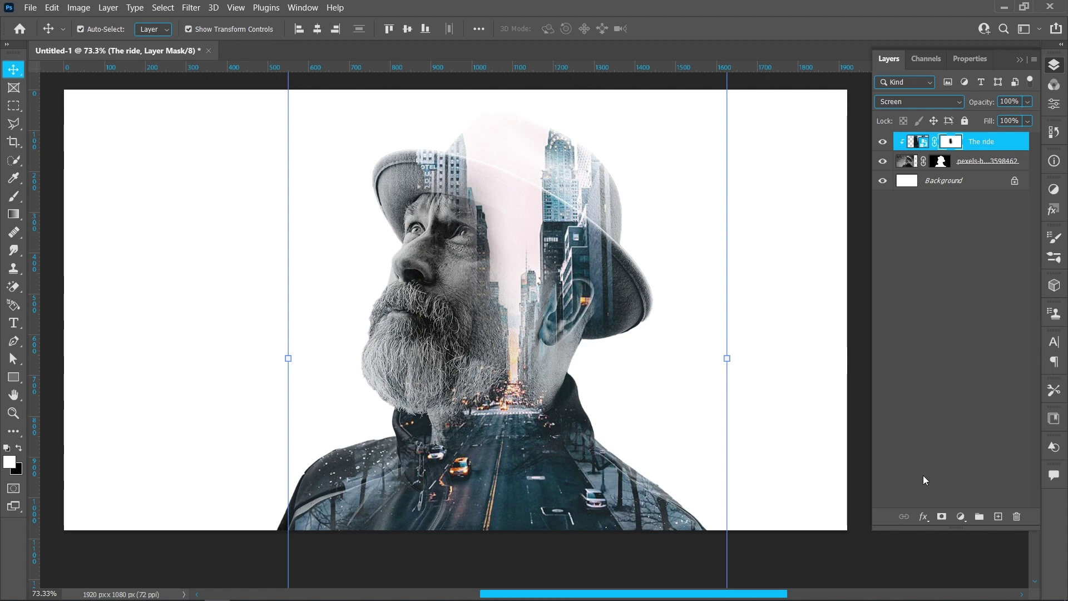
- Add a gradient fill layer directly above the Background and load the Foreground to Background preset from Basics
{"action": "left_click", "coordinate": [955, 182]}
{"action": "left_click", "coordinate": [961, 518]}
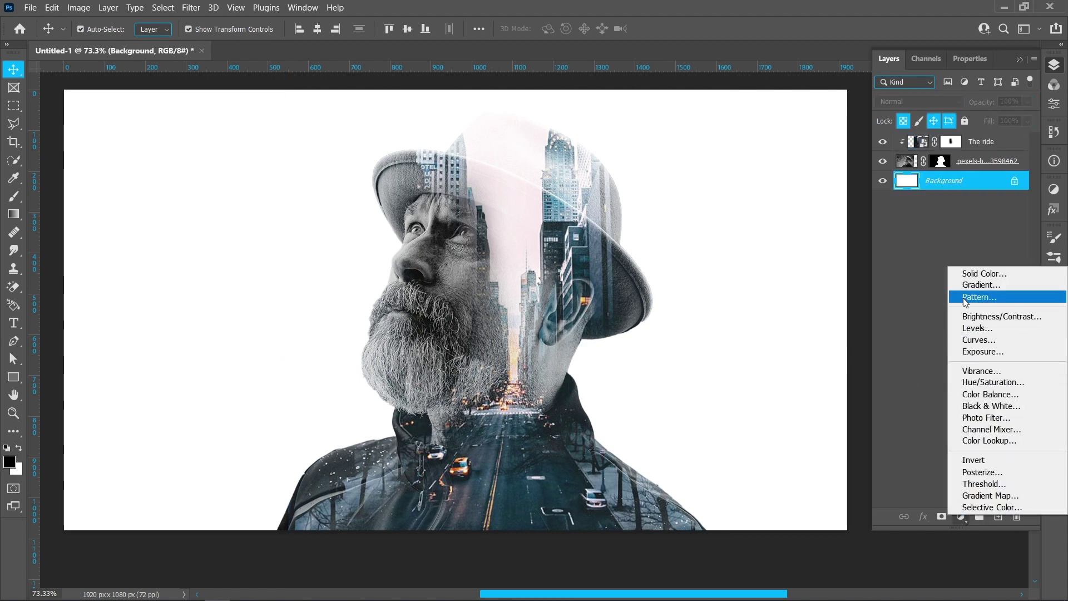
{"action": "left_click", "coordinate": [970, 299]}
{"action": "left_click", "coordinate": [883, 92]}
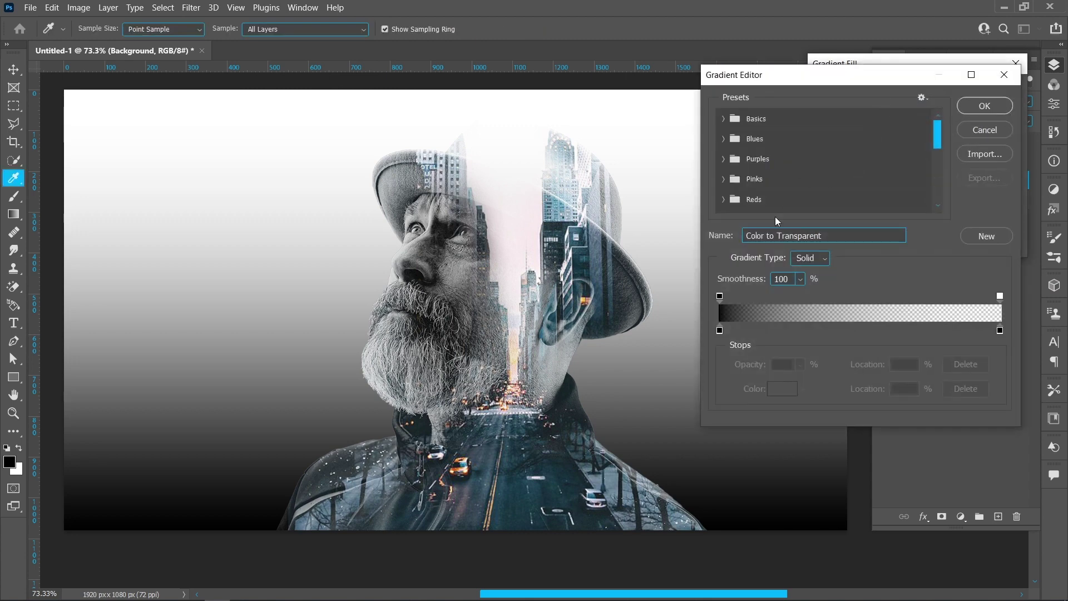
{"action": "left_click", "coordinate": [724, 118]}
{"action": "left_click", "coordinate": [740, 140]}
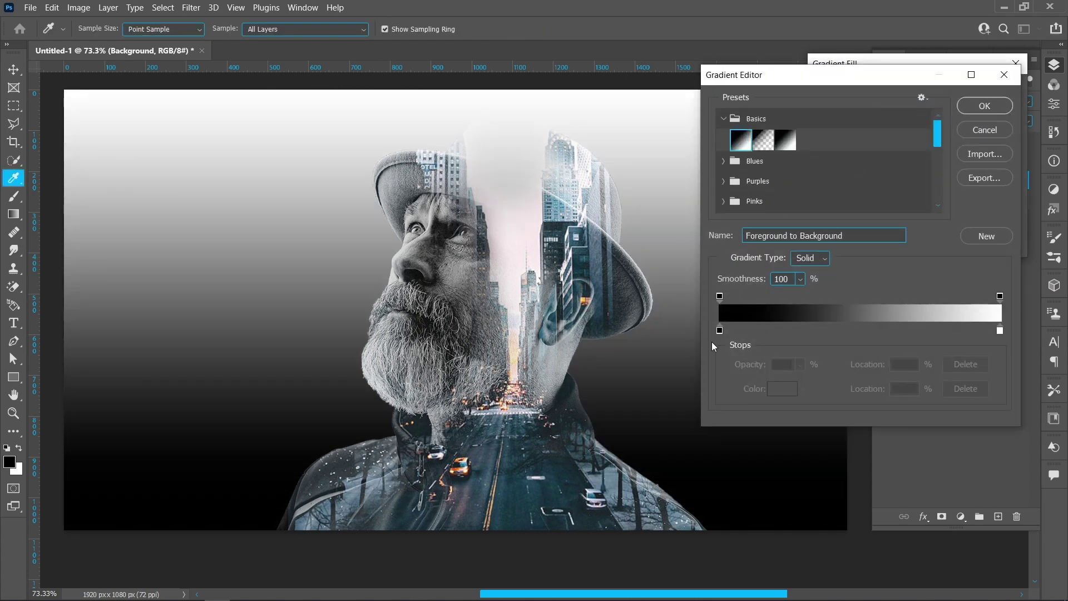
- Set the gradient's white colour stop to a pale pink sampled from the city sky in the image
{"action": "double_click", "coordinate": [1000, 331]}
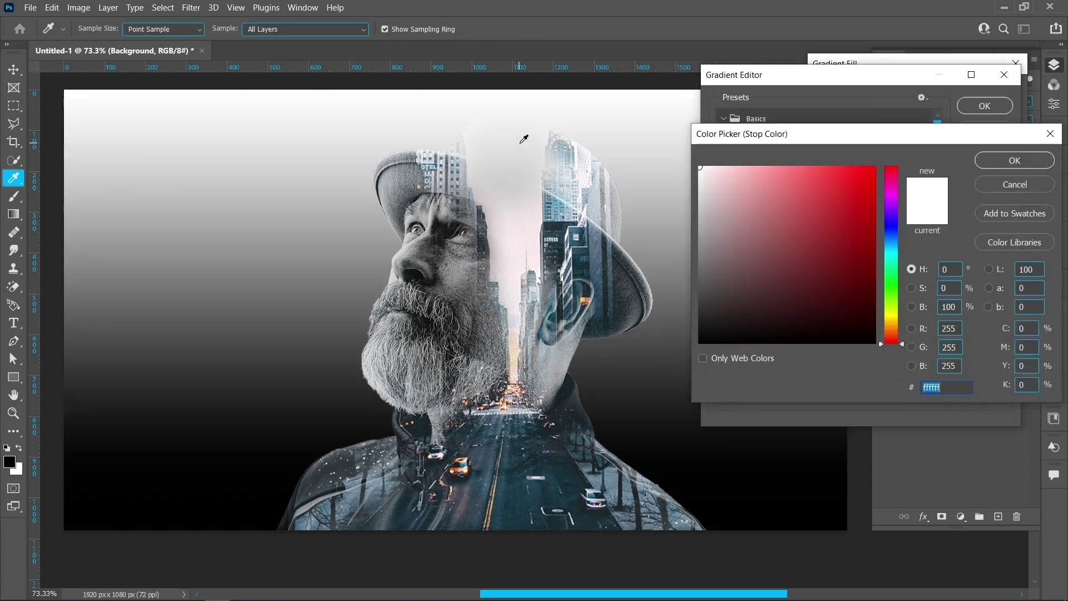
{"action": "left_click", "coordinate": [519, 128]}
{"action": "left_click_drag", "start_coordinate": [501, 203], "coordinate": [521, 237]}
{"action": "left_click", "coordinate": [1014, 160]}
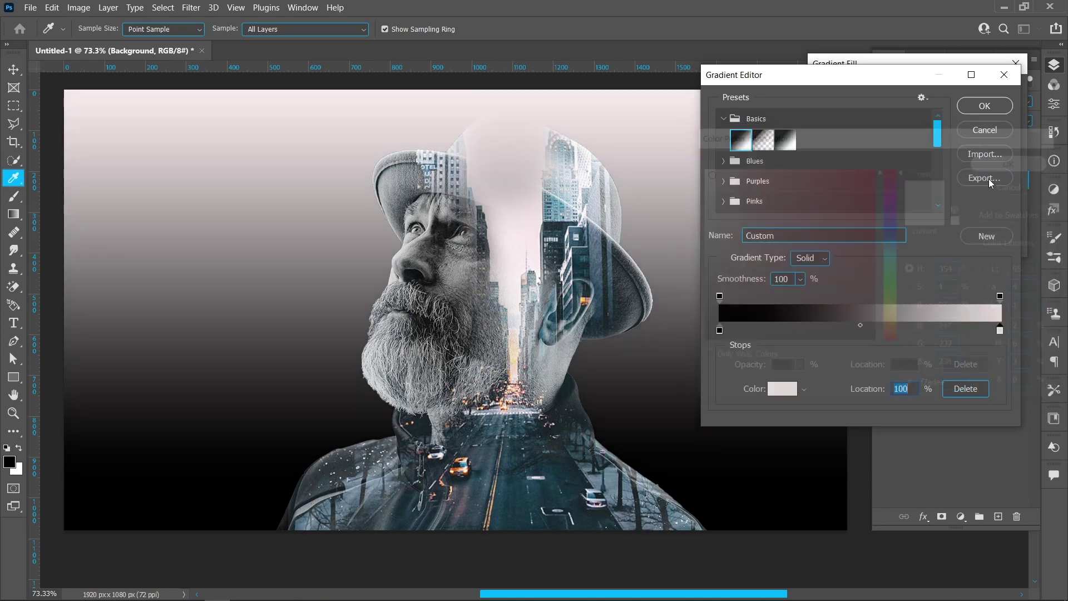
- Set the gradient's black colour stop to a dark teal sampled from the street and accept the edited gradient
{"action": "left_click", "coordinate": [720, 330]}
{"action": "left_click", "coordinate": [507, 480]}
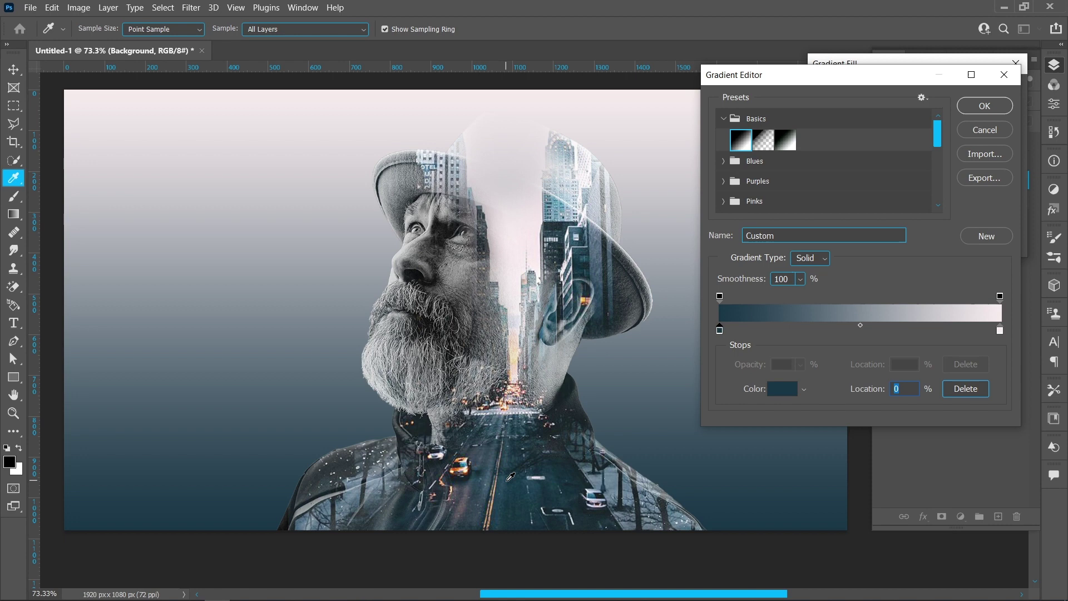
{"action": "left_click", "coordinate": [994, 109]}
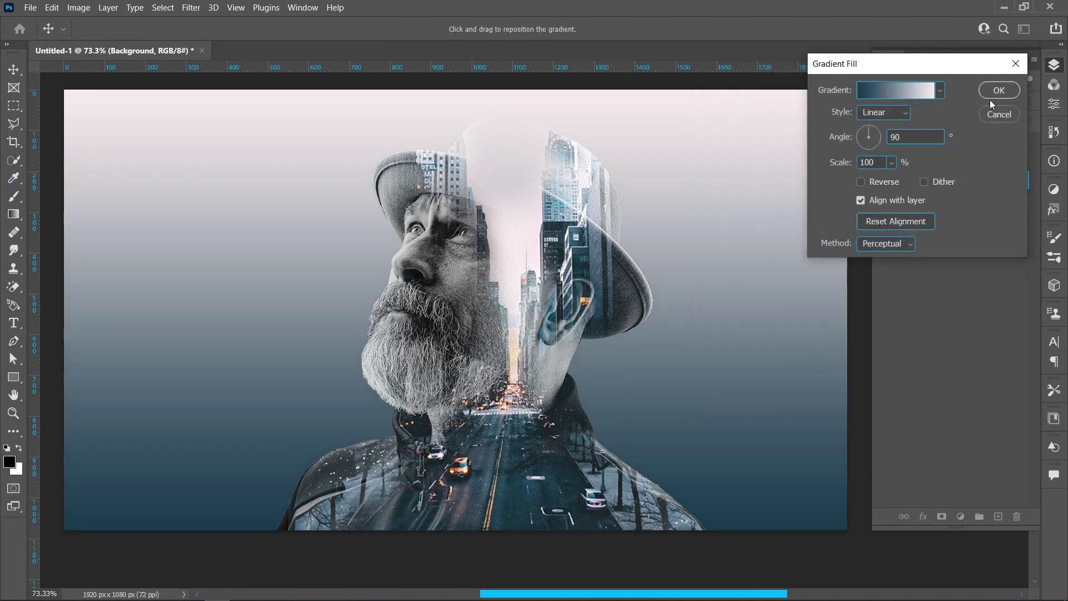
- Make the gradient Radial and reversed at 200% scale, and reposition its light centre behind the man's head
{"action": "left_click", "coordinate": [885, 112]}
{"action": "left_click", "coordinate": [872, 122]}
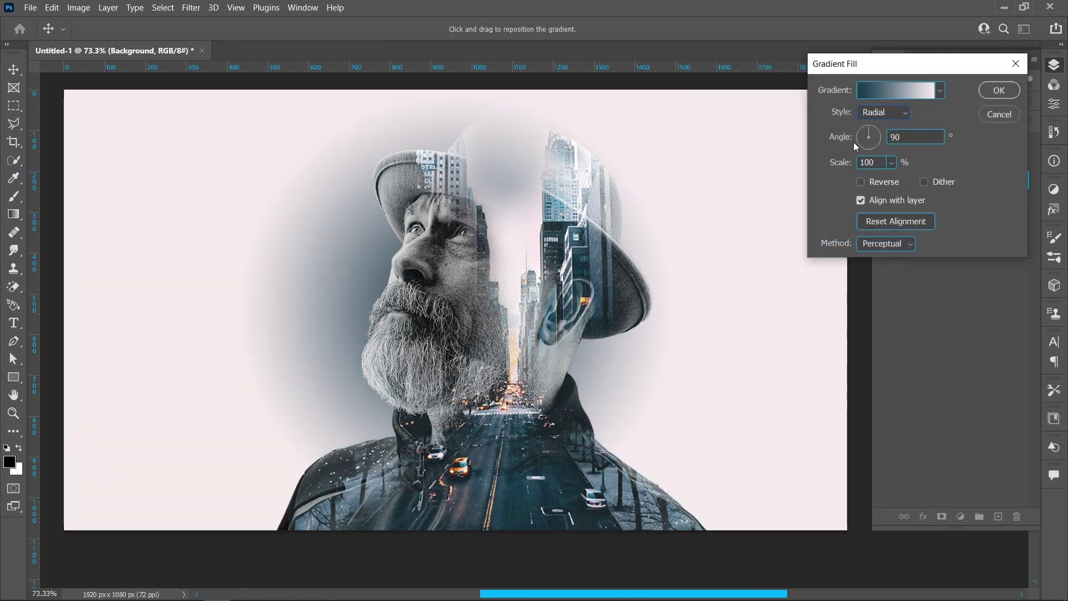
{"action": "left_click", "coordinate": [861, 183]}
{"action": "left_click_drag", "start_coordinate": [363, 329], "coordinate": [519, 223]}
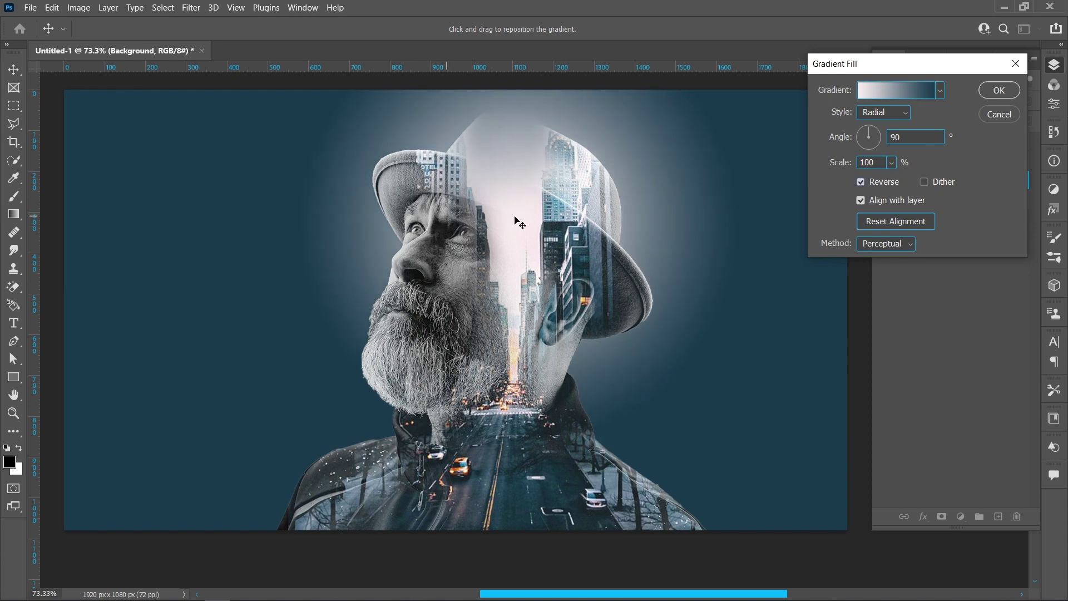
{"action": "left_click_drag", "start_coordinate": [845, 167], "coordinate": [904, 167]}
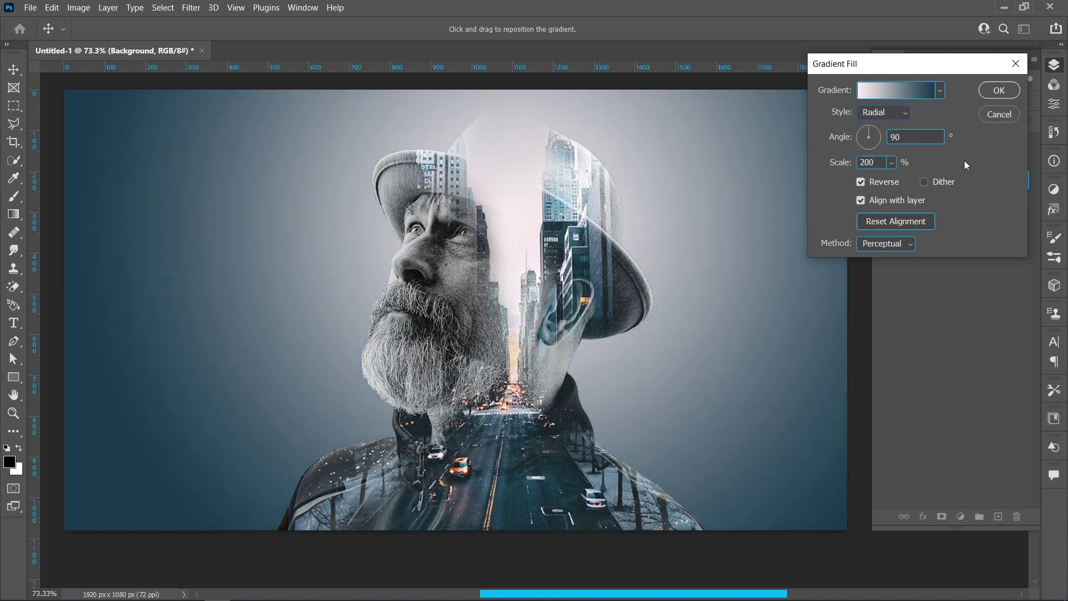
{"action": "mouse_move", "coordinate": [539, 208]}
{"action": "left_mouse_down"}
{"action": "mouse_move", "coordinate": [508, 162]}
{"action": "mouse_move", "coordinate": [503, 176]}
{"action": "left_mouse_up"}
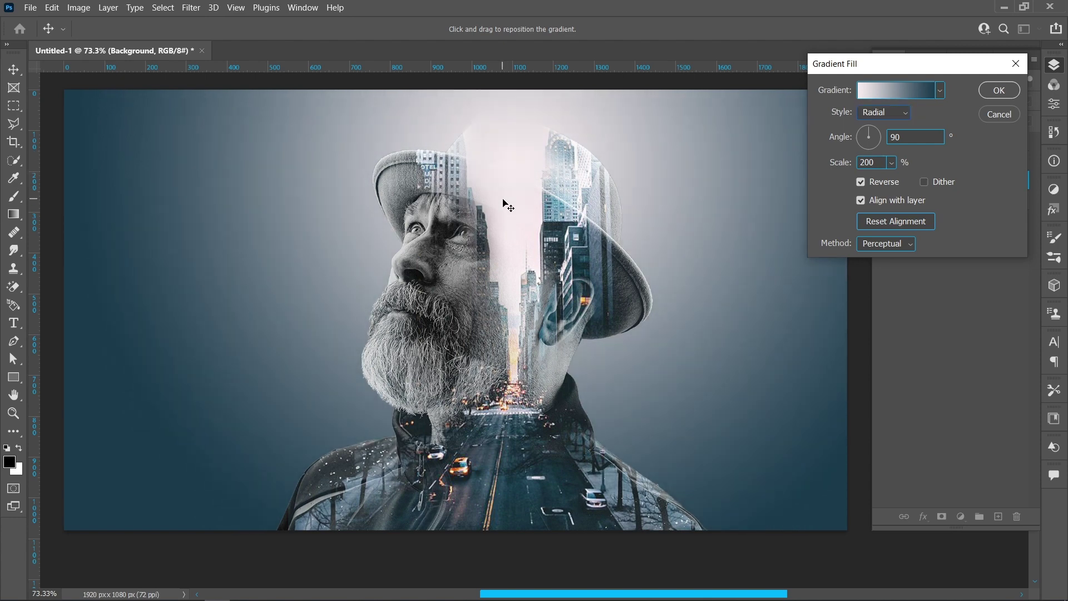
- Change the gradient's dark teal stop to the brighter blue 1376ac and apply the gradient fill
{"action": "left_click", "coordinate": [898, 91]}
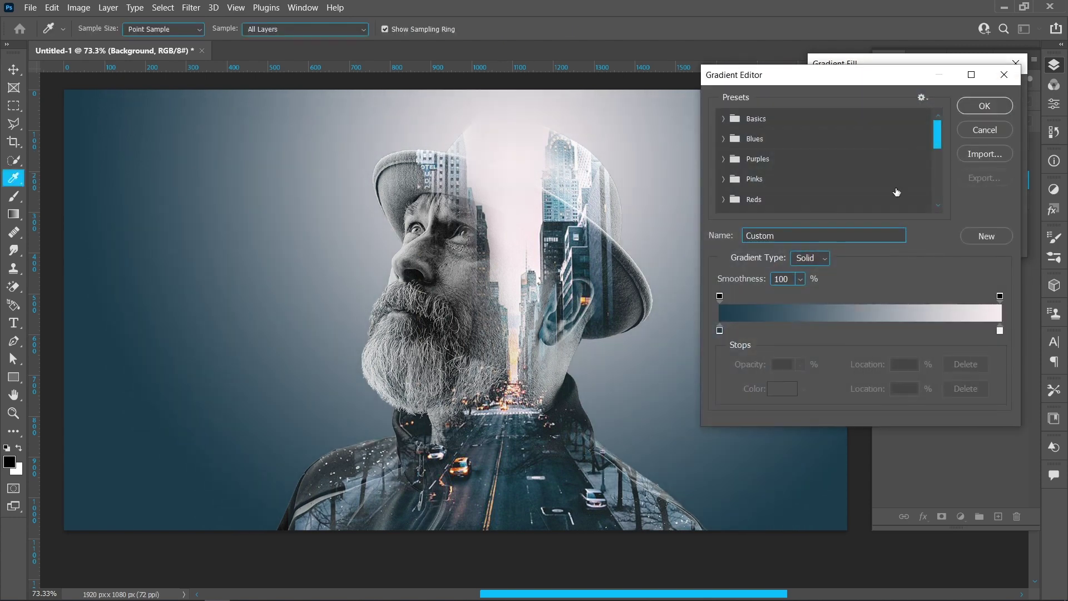
{"action": "double_click", "coordinate": [720, 330]}
{"action": "left_click_drag", "start_coordinate": [839, 248], "coordinate": [857, 224]}
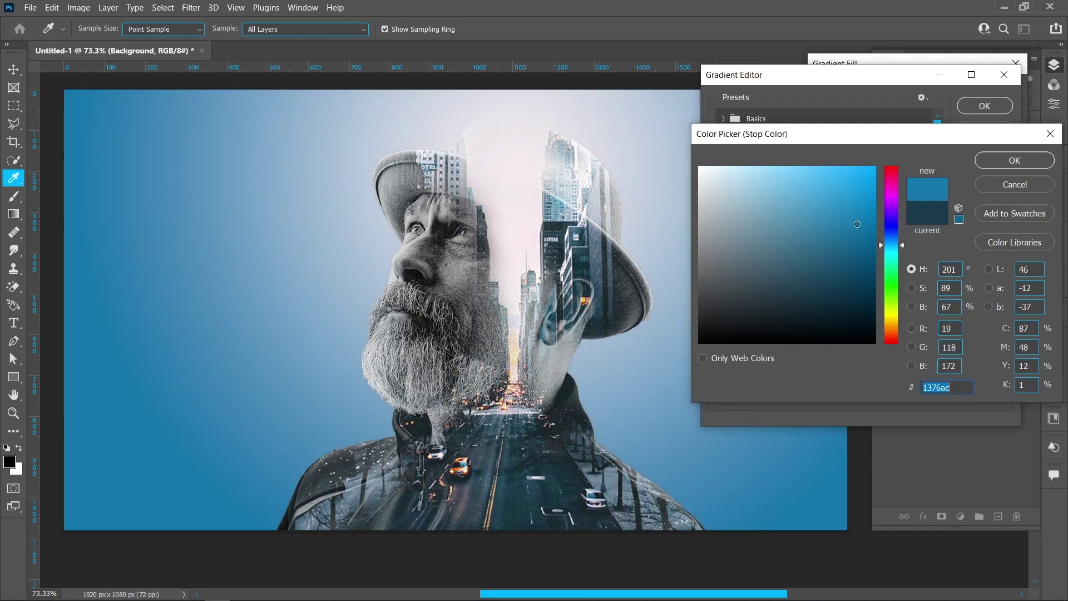
{"action": "left_click", "coordinate": [995, 161]}
{"action": "left_click", "coordinate": [981, 106]}
{"action": "left_click", "coordinate": [999, 91]}
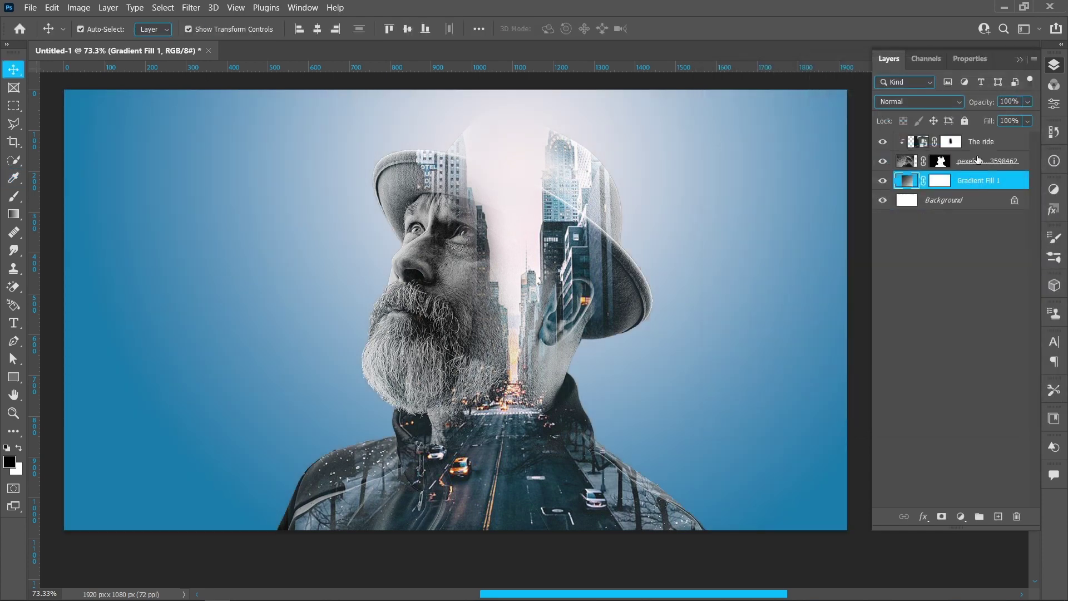
- Paint black with the soft brush on The ride's layer mask over both jacket shoulders to hide the trees, and deselect the layer
{"action": "left_click", "coordinate": [949, 144]}
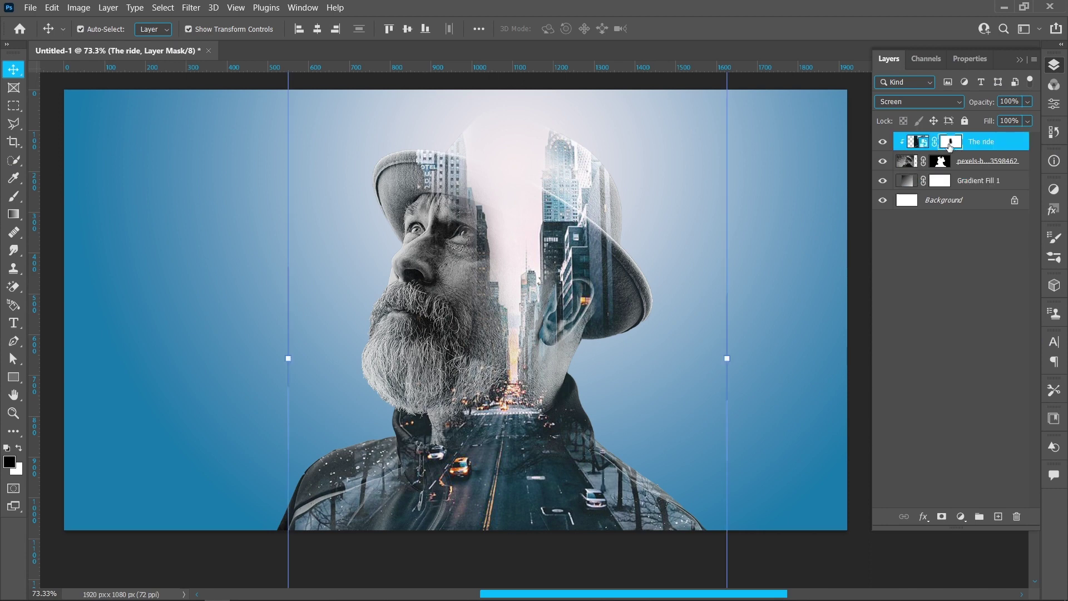
{"action": "left_click", "coordinate": [12, 196]}
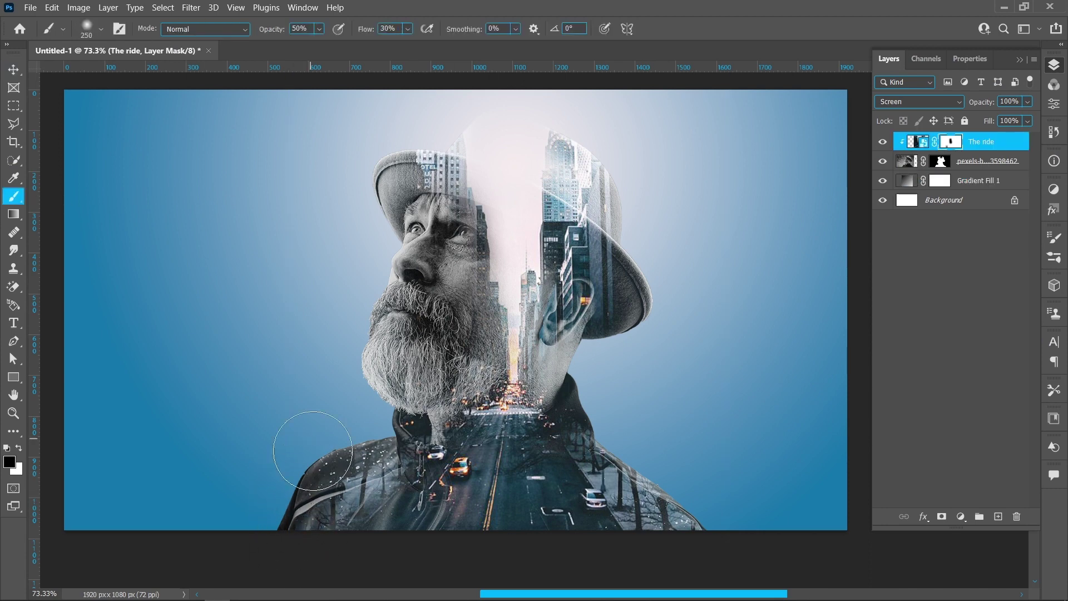
{"action": "mouse_move", "coordinate": [293, 505]}
{"action": "left_mouse_down"}
{"action": "mouse_move", "coordinate": [275, 535]}
{"action": "mouse_move", "coordinate": [280, 504]}
{"action": "mouse_move", "coordinate": [375, 514]}
{"action": "mouse_move", "coordinate": [342, 480]}
{"action": "mouse_move", "coordinate": [252, 555]}
{"action": "left_mouse_up"}
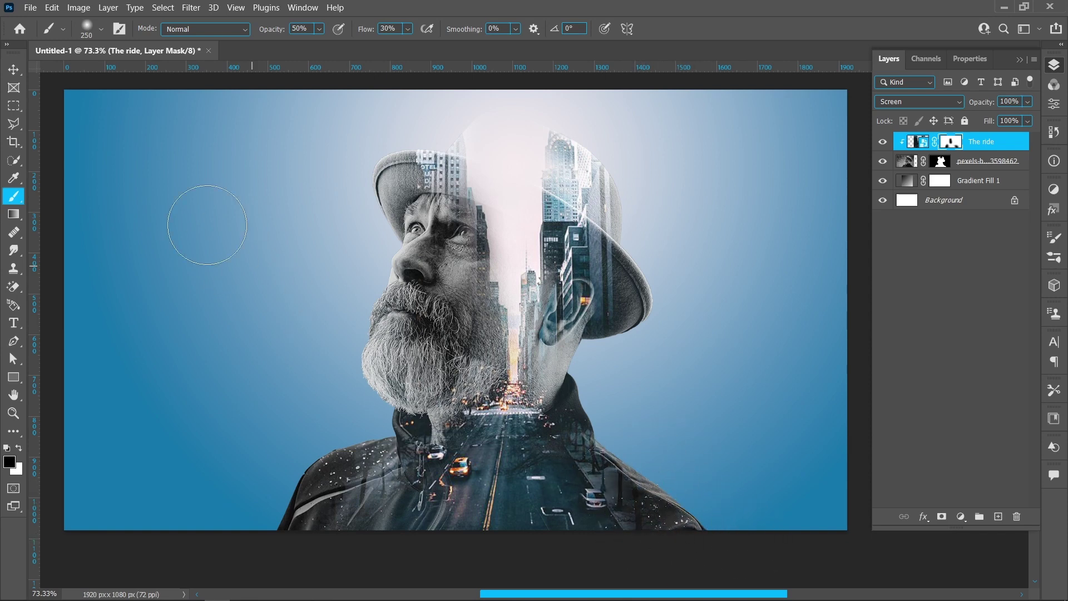
{"action": "left_click", "coordinate": [13, 69]}
{"action": "left_click", "coordinate": [879, 566]}
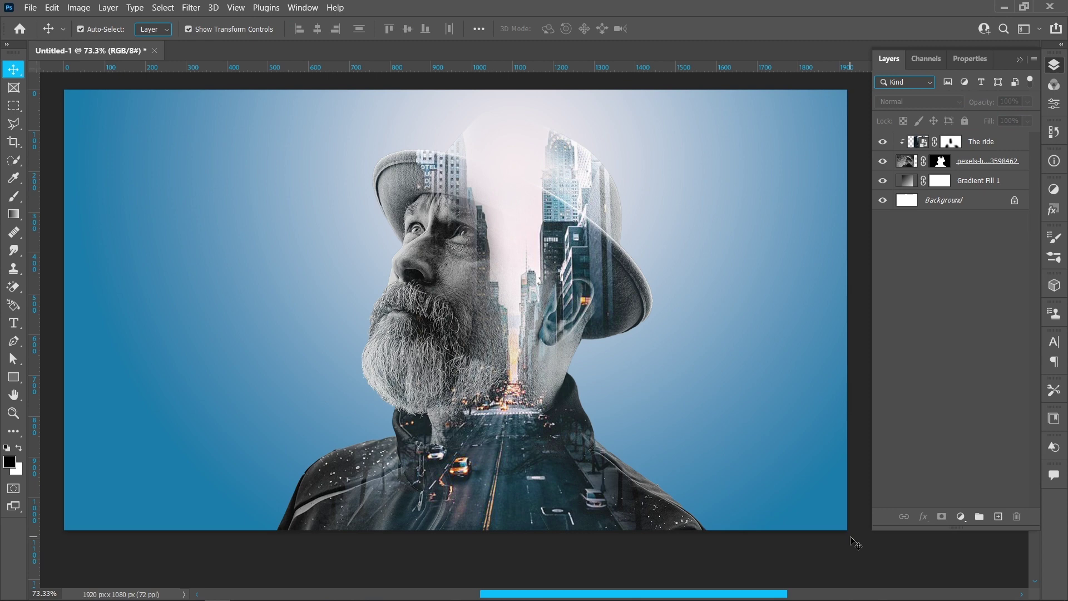
- Paint black on the portrait layer's mask along the top of the hat to fade it into the background
{"action": "left_click", "coordinate": [699, 174]}
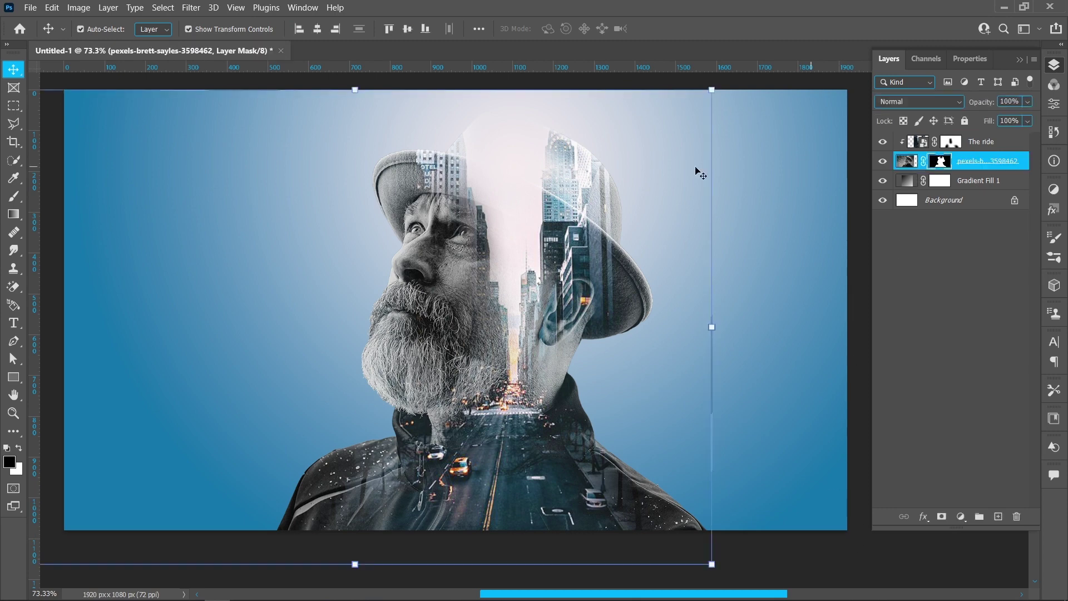
{"action": "key", "text": "b"}
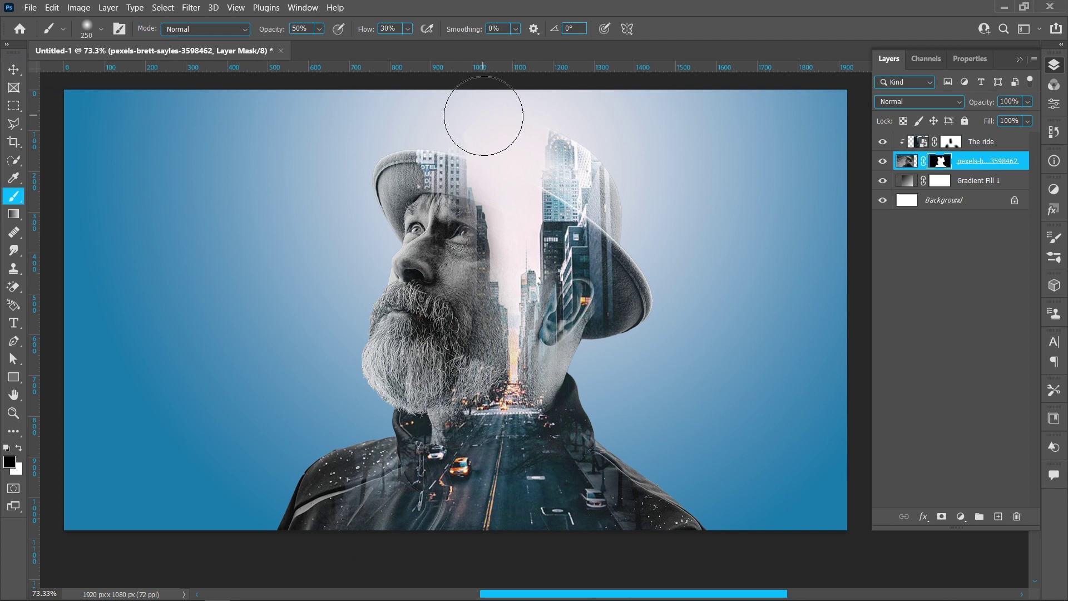
{"action": "mouse_move", "coordinate": [483, 116]}
{"action": "left_mouse_down"}
{"action": "mouse_move", "coordinate": [551, 117]}
{"action": "mouse_move", "coordinate": [482, 120]}
{"action": "mouse_move", "coordinate": [522, 117]}
{"action": "mouse_move", "coordinate": [622, 168]}
{"action": "mouse_move", "coordinate": [636, 193]}
{"action": "mouse_move", "coordinate": [632, 157]}
{"action": "mouse_move", "coordinate": [648, 223]}
{"action": "mouse_move", "coordinate": [547, 137]}
{"action": "mouse_move", "coordinate": [422, 133]}
{"action": "mouse_move", "coordinate": [575, 128]}
{"action": "left_mouse_up"}
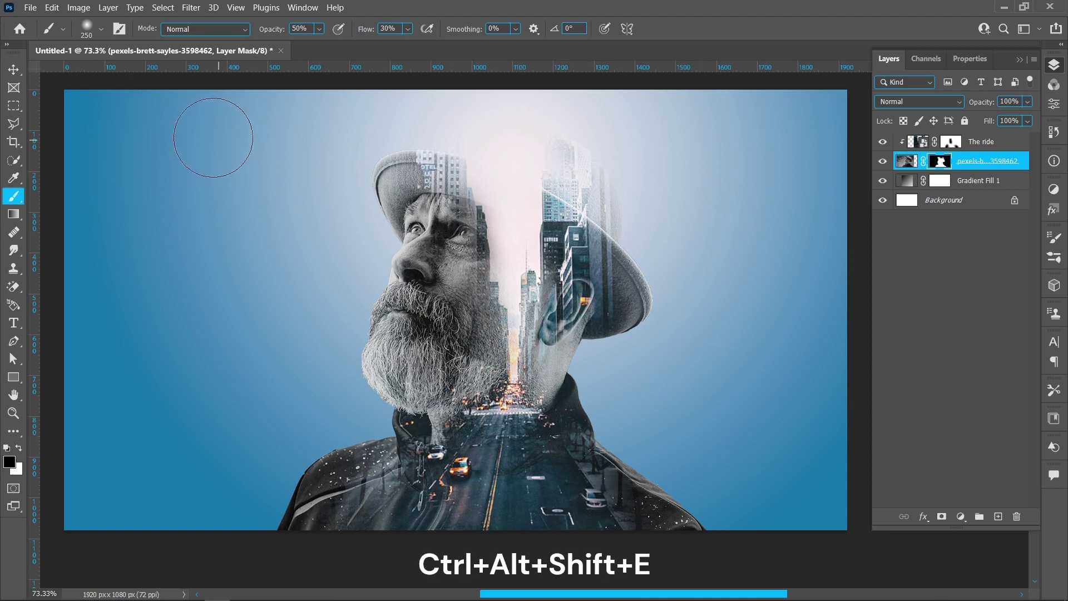
- Stamp all visible layers into a new layer at the top of the stack and convert it to a smart object
{"action": "left_click", "coordinate": [13, 69]}
{"action": "left_click", "coordinate": [798, 559]}
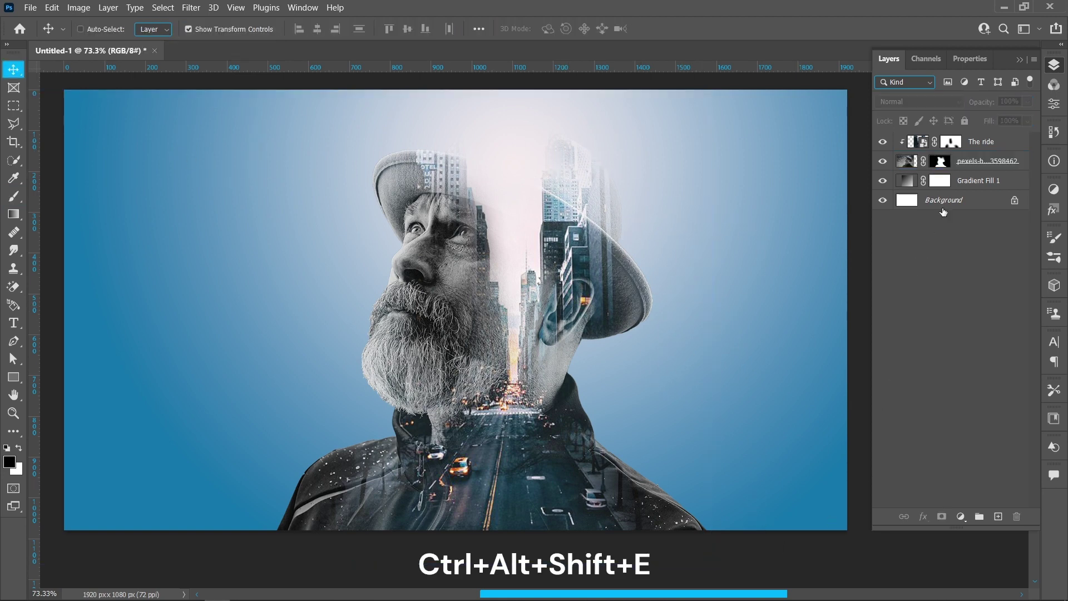
{"action": "right_click", "coordinate": [941, 145]}
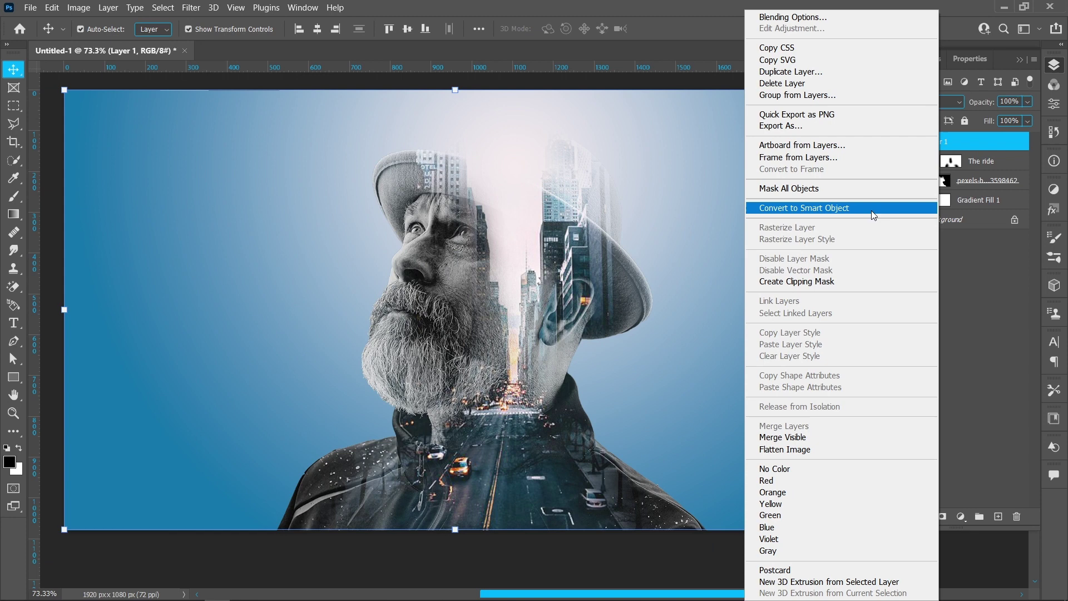
{"action": "left_click", "coordinate": [871, 211]}
- Open the Camera Raw Filter on the merged layer and set temperature to -10, tint to +5 and exposure to +0.10
{"action": "left_click", "coordinate": [191, 8]}
{"action": "left_click", "coordinate": [236, 104]}
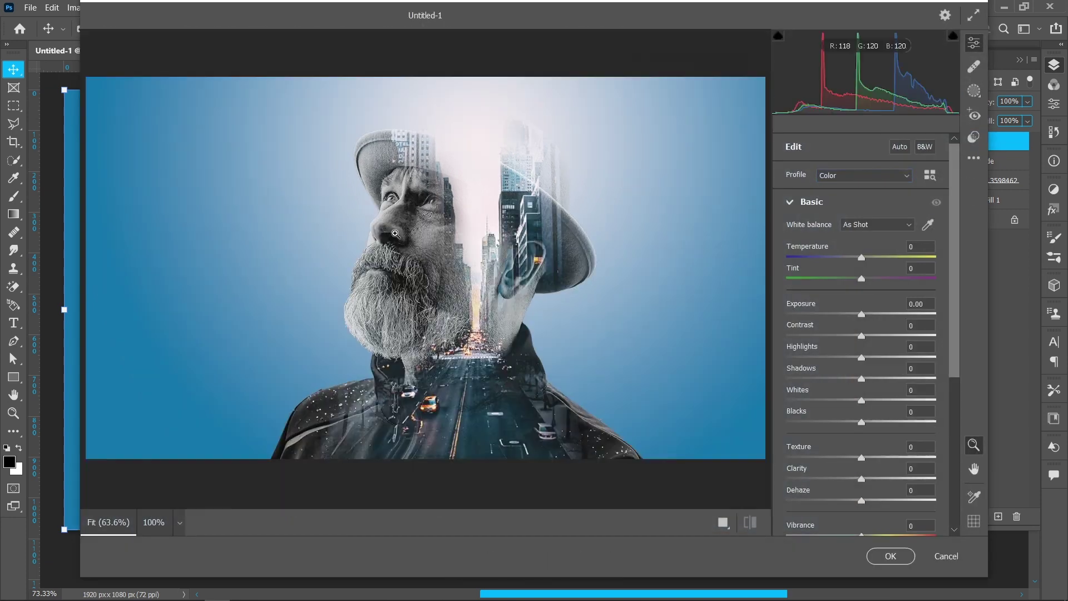
{"action": "left_click_drag", "start_coordinate": [918, 243], "coordinate": [921, 268]}
{"action": "left_click_drag", "start_coordinate": [861, 314], "coordinate": [863, 314]}
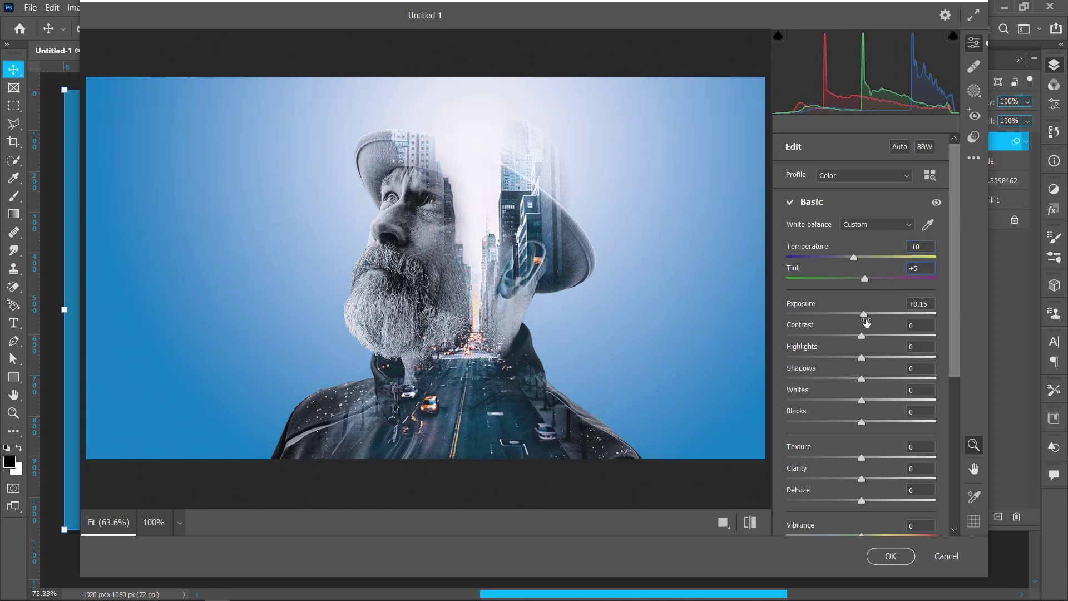
{"action": "left_click_drag", "start_coordinate": [926, 305], "coordinate": [926, 322]}
{"action": "key", "text": "Up"}
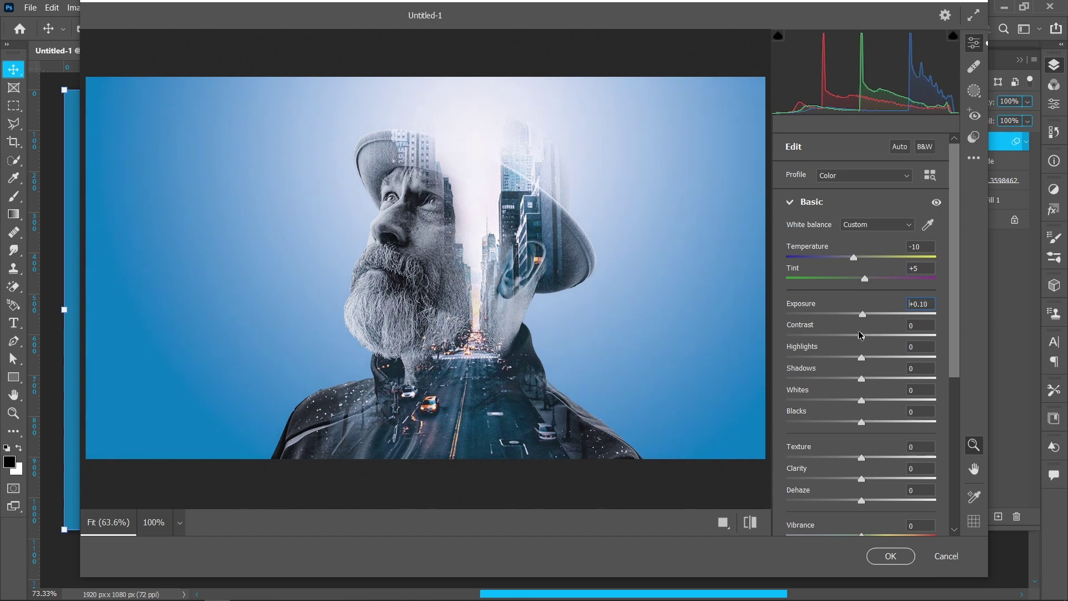
- Set the filter's contrast to +10 and highlights to +15
{"action": "left_click_drag", "start_coordinate": [860, 337], "coordinate": [868, 358]}
{"action": "key", "text": "Down"}
{"action": "key", "text": "Down"}
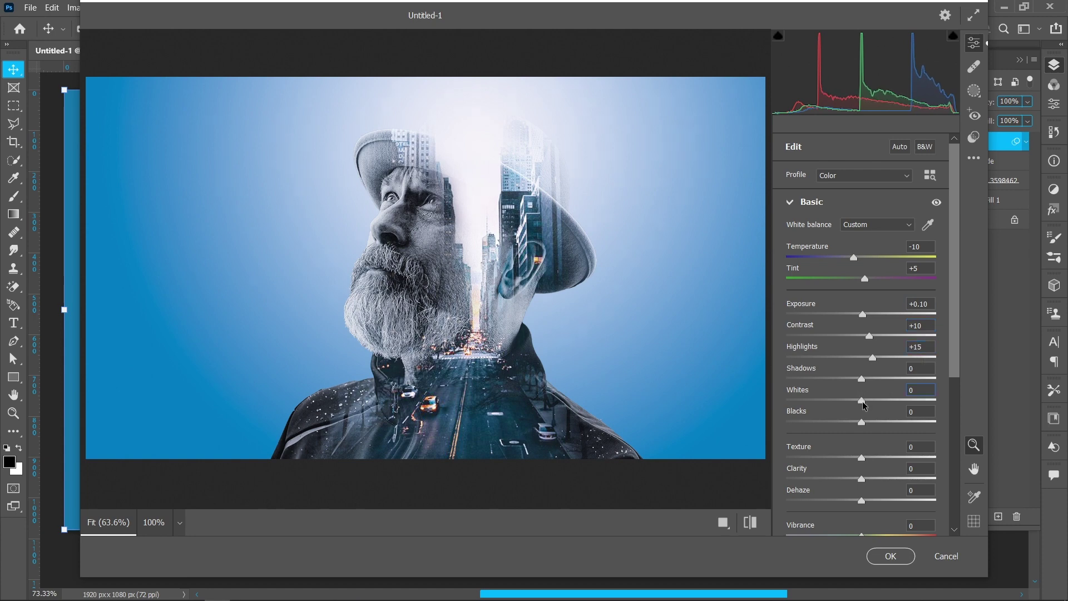
- Set the filter's whites to +10 and blacks to -10
{"action": "left_click_drag", "start_coordinate": [862, 401], "coordinate": [867, 406]}
{"action": "key", "text": "Up"}
{"action": "key", "text": "Up"}
{"action": "key", "text": "Up"}
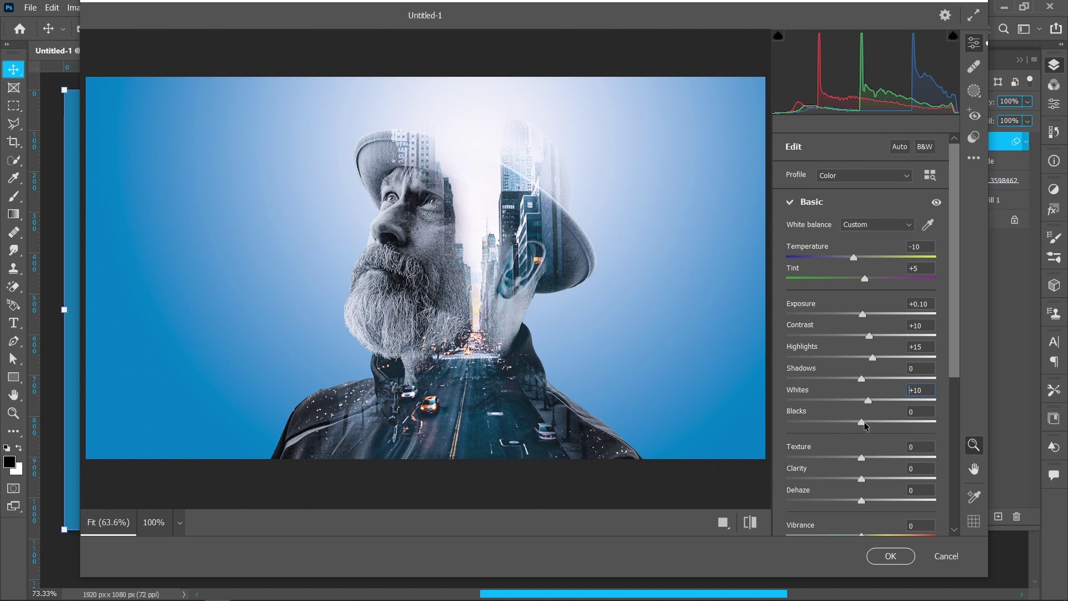
{"action": "left_click_drag", "start_coordinate": [862, 422], "coordinate": [857, 424]}
{"action": "left_click", "coordinate": [917, 413]}
{"action": "key", "text": "Down"}
{"action": "key", "text": "Down"}
{"action": "key", "text": "Down"}
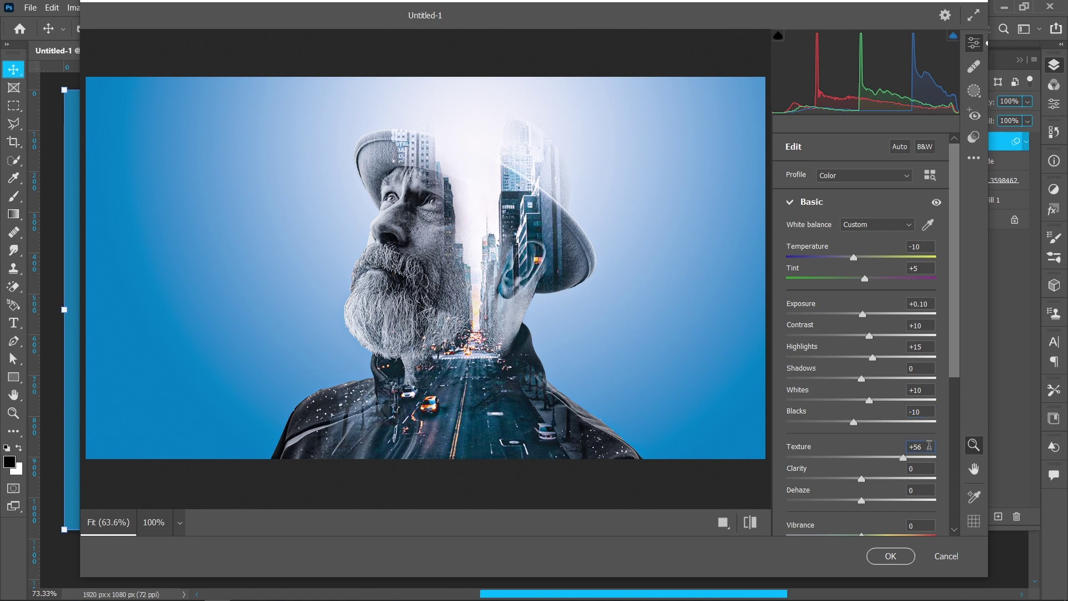
- Set texture to +50 and vibrance to +15, and apply the Camera Raw adjustments
{"action": "scroll", "coordinate": [882, 454], "scroll_direction": "down", "scroll_amount": 3}
{"action": "left_click_drag", "start_coordinate": [861, 452], "coordinate": [872, 461]}
{"action": "left_click", "coordinate": [922, 441]}
{"action": "key", "text": "Up"}
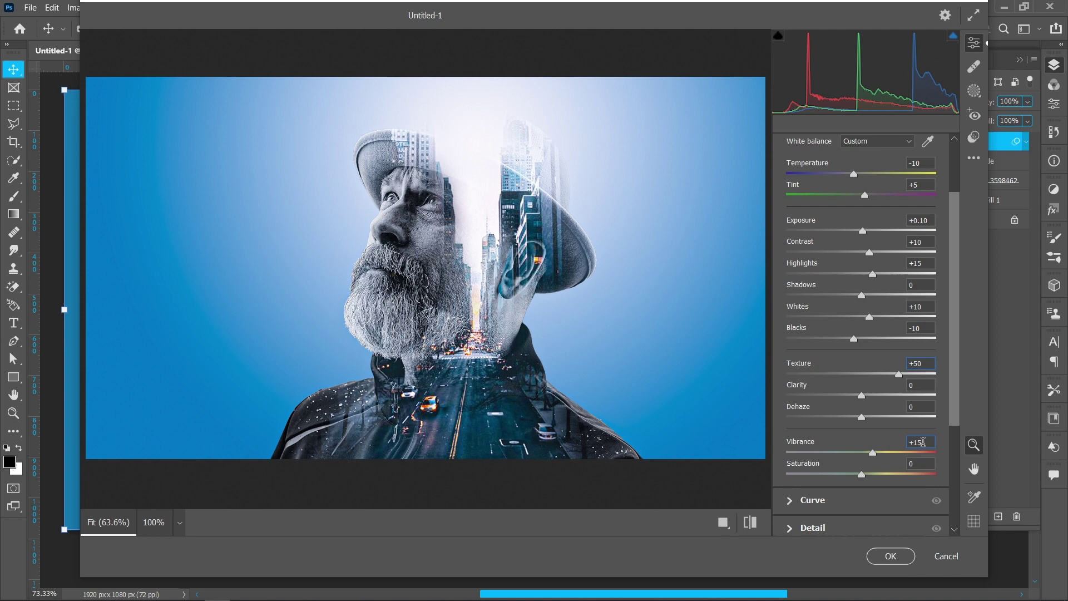
{"action": "left_click", "coordinate": [876, 553]}
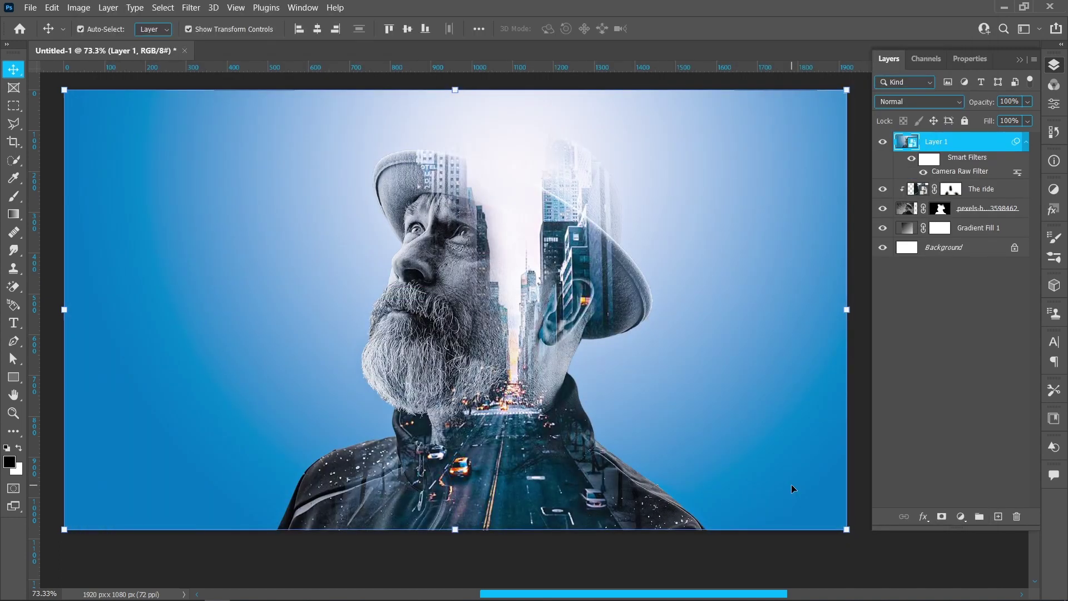
- Paint black on the smart filter mask over the man's face and beard, and partly restore the filter there with white
{"action": "left_click", "coordinate": [934, 161]}
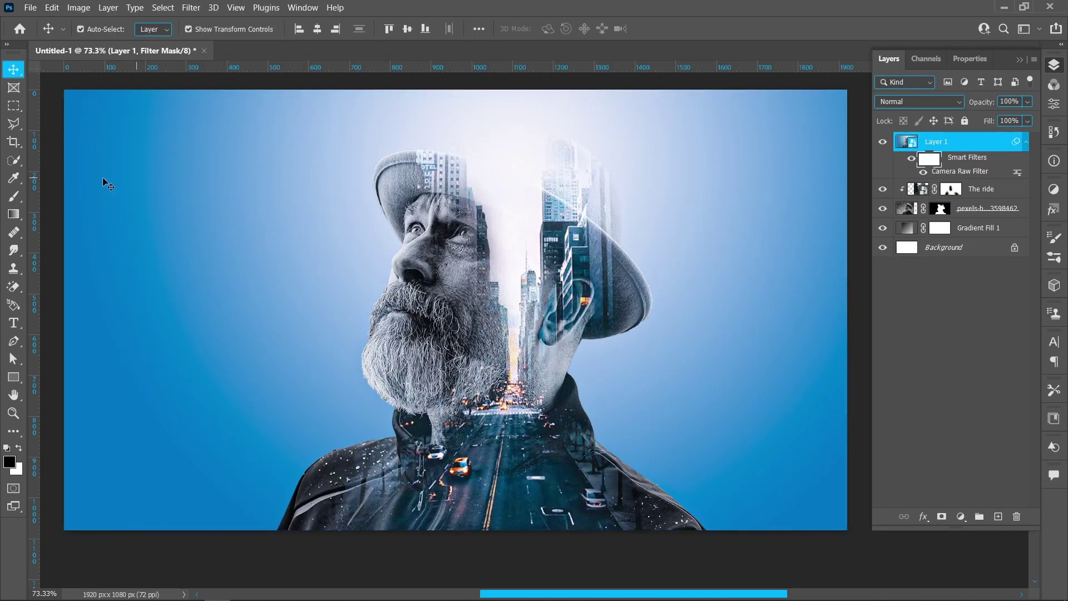
{"action": "key", "text": "b"}
{"action": "mouse_move", "coordinate": [420, 260]}
{"action": "left_mouse_down"}
{"action": "mouse_move", "coordinate": [427, 234]}
{"action": "mouse_move", "coordinate": [438, 262]}
{"action": "mouse_move", "coordinate": [414, 277]}
{"action": "mouse_move", "coordinate": [420, 328]}
{"action": "mouse_move", "coordinate": [418, 308]}
{"action": "mouse_move", "coordinate": [404, 353]}
{"action": "mouse_move", "coordinate": [411, 361]}
{"action": "mouse_move", "coordinate": [408, 331]}
{"action": "mouse_move", "coordinate": [403, 355]}
{"action": "mouse_move", "coordinate": [433, 321]}
{"action": "mouse_move", "coordinate": [437, 243]}
{"action": "mouse_move", "coordinate": [449, 261]}
{"action": "mouse_move", "coordinate": [445, 315]}
{"action": "mouse_move", "coordinate": [458, 344]}
{"action": "left_mouse_up"}
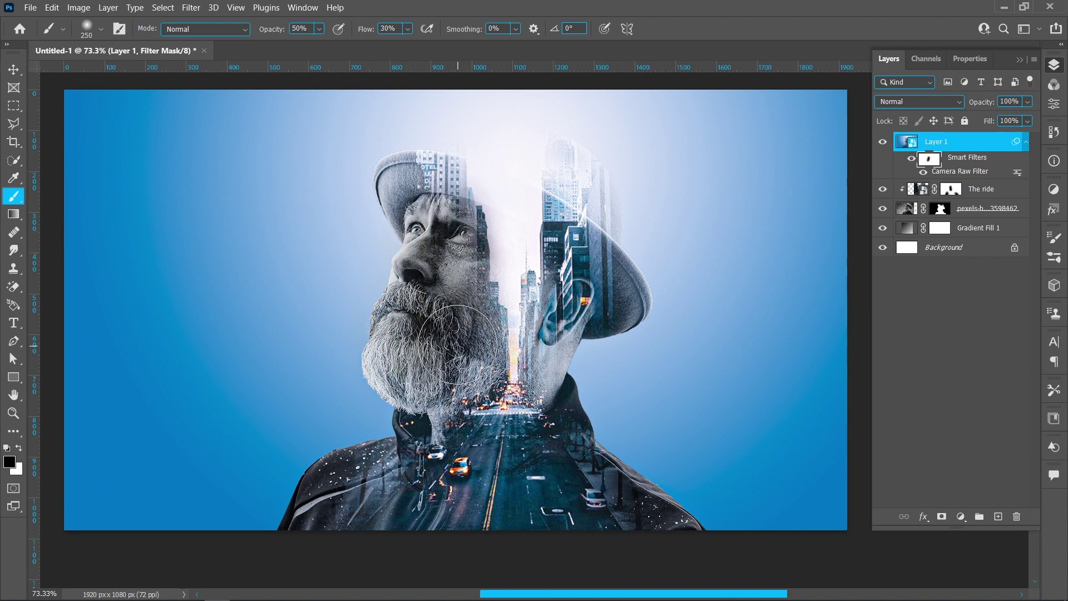
{"action": "key", "text": "x"}
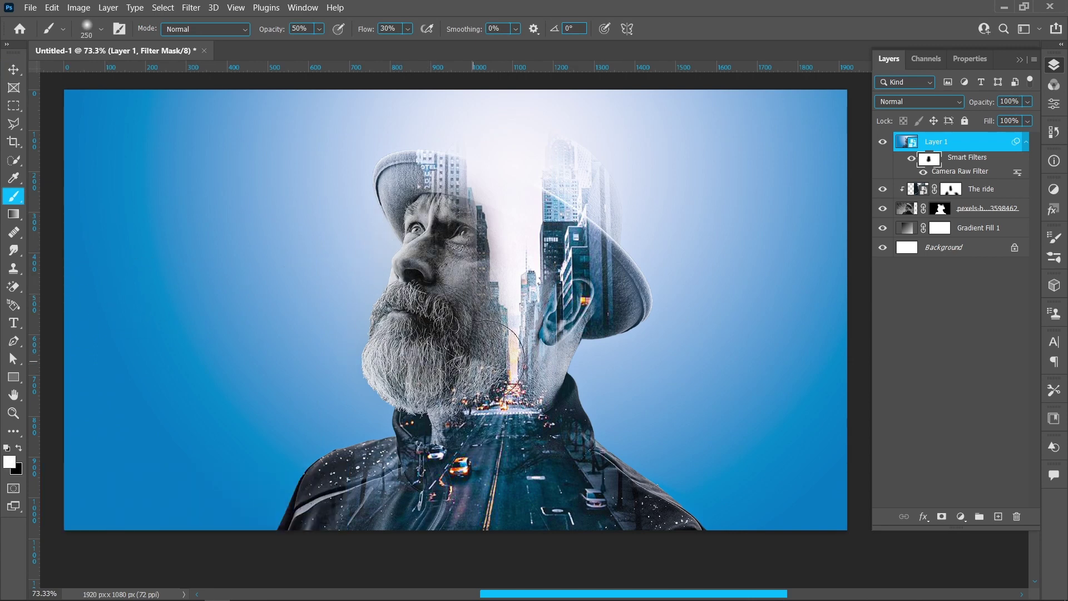
{"action": "key", "text": "v"}
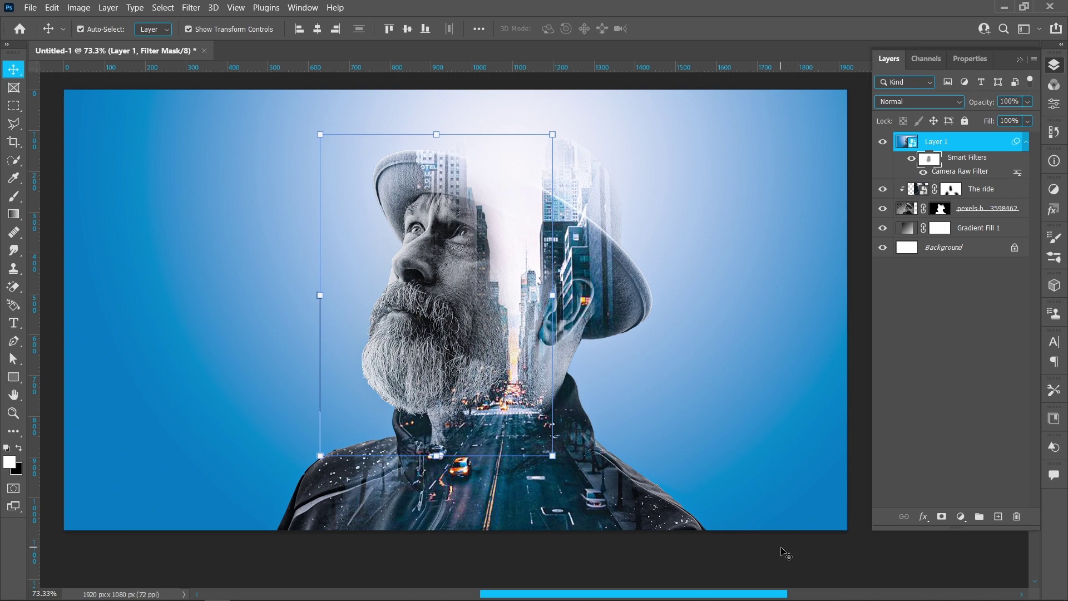